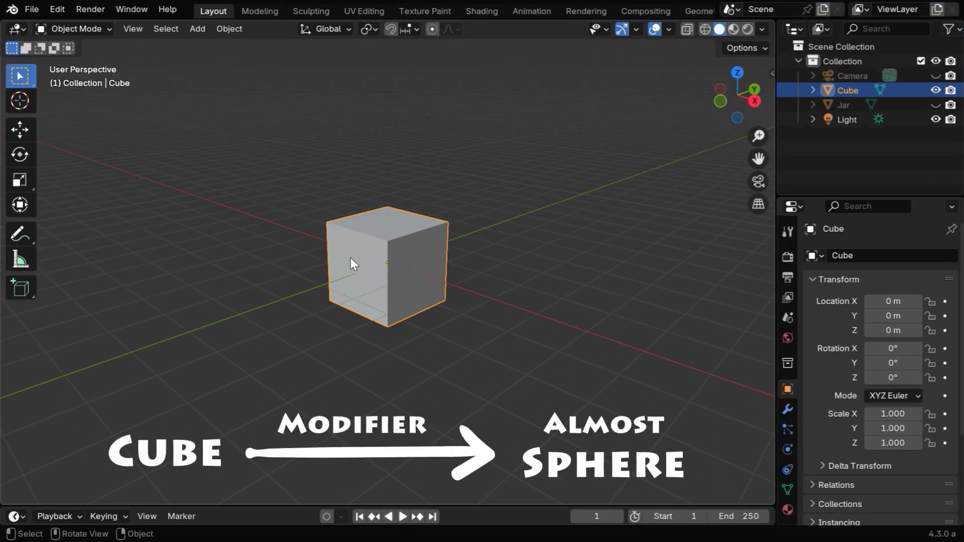
- Add a Subdivision Surface modifier to the cube
{"action": "left_click", "coordinate": [787, 409]}
{"action": "left_click", "coordinate": [869, 257]}
{"action": "mouse_move", "coordinate": [867, 254]}
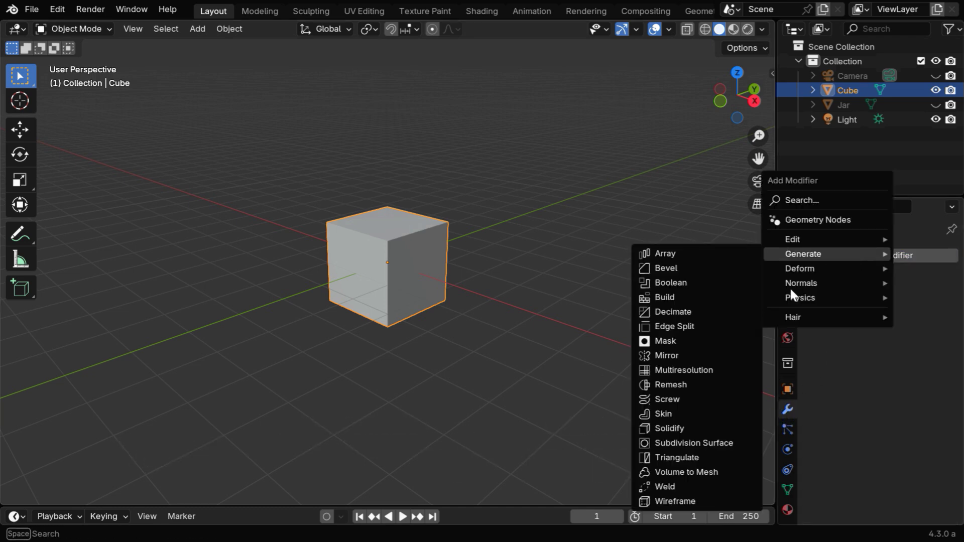
{"action": "left_click", "coordinate": [736, 443]}
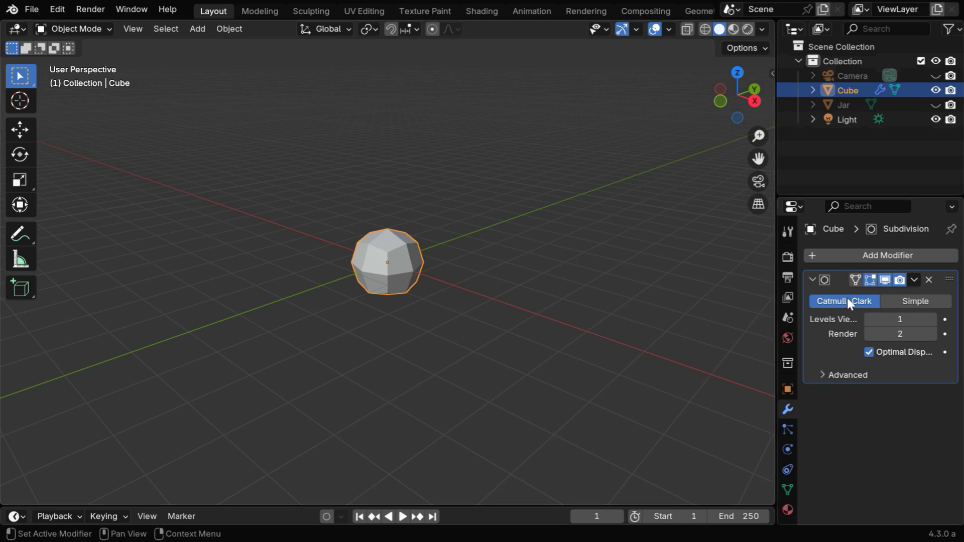
- Set the Subdivision modifier's viewport and render levels to 3 and apply Shade Auto Smooth to the cube
{"action": "left_click", "coordinate": [933, 321]}
{"action": "type", "text": "3"}
{"action": "key", "text": "Return"}
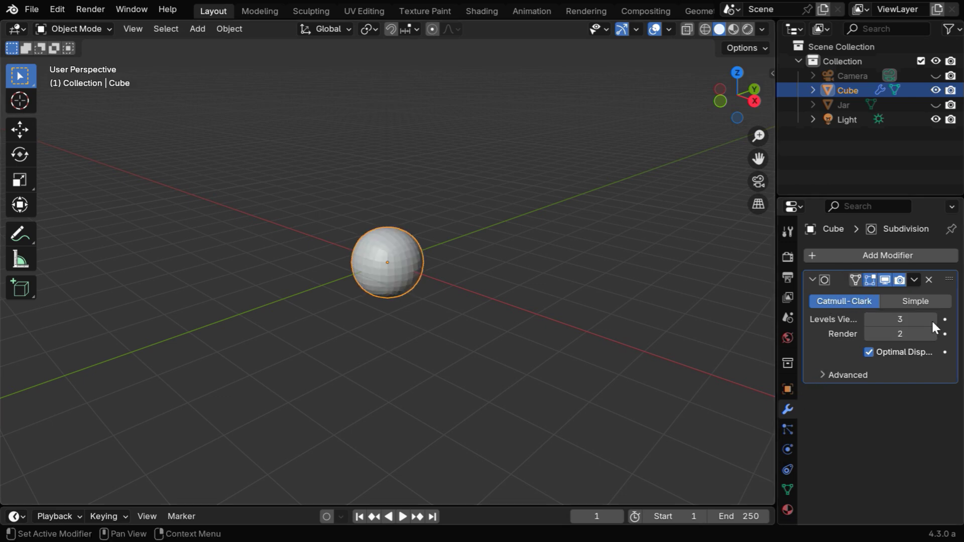
{"action": "left_click", "coordinate": [933, 334]}
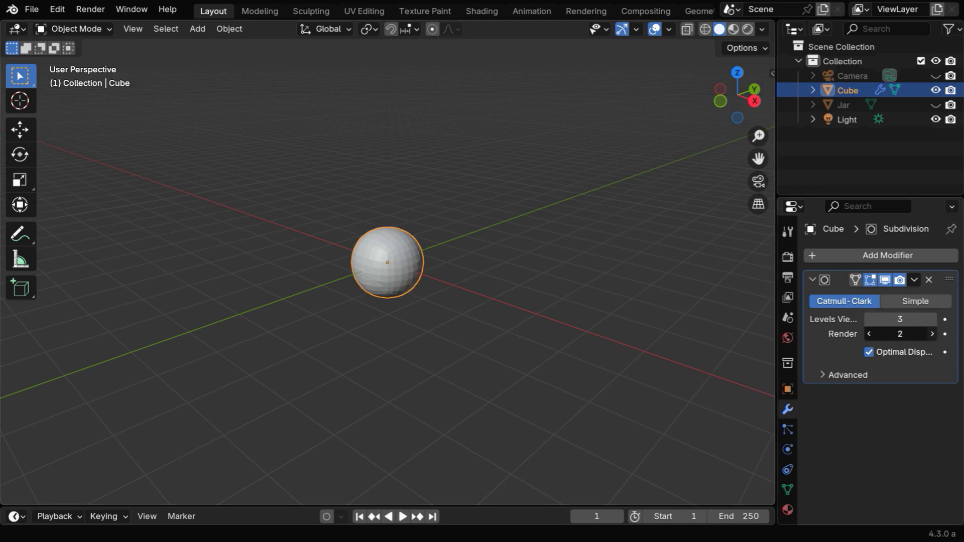
{"action": "left_click", "coordinate": [231, 29]}
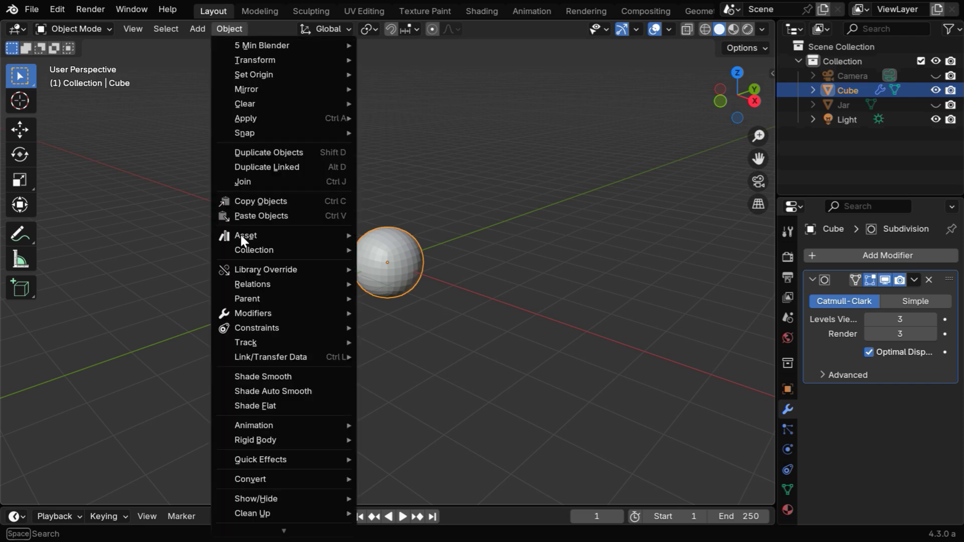
{"action": "left_click", "coordinate": [315, 393]}
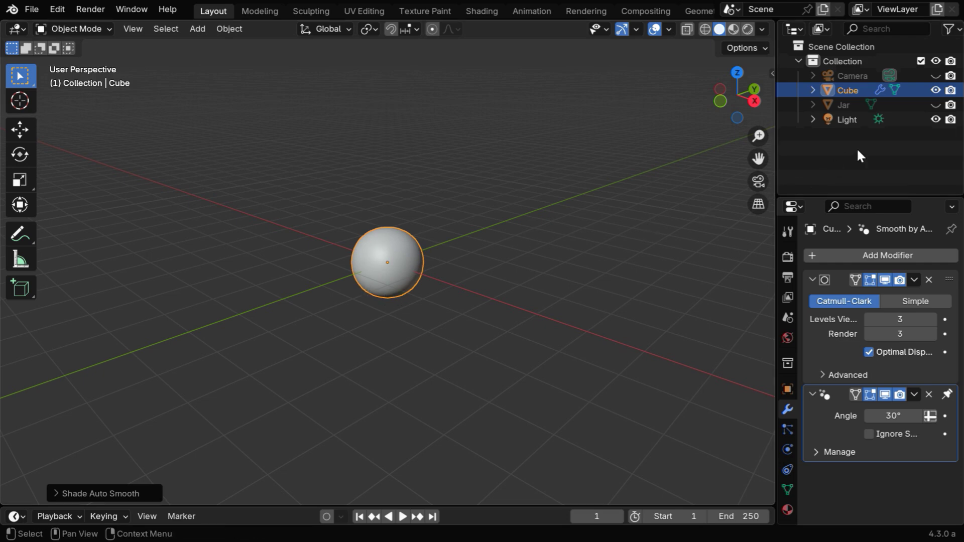
- Unhide the Jar object and view it upright together with the sphere-shaped cube
{"action": "left_click", "coordinate": [935, 105]}
{"action": "middle_click_drag", "start_coordinate": [552, 264], "coordinate": [466, 327]}
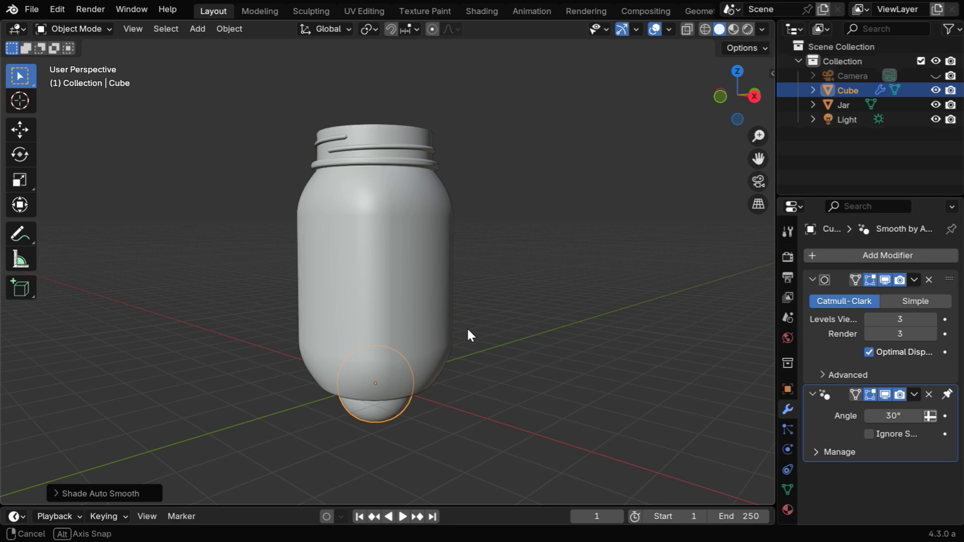
{"action": "middle_click_drag", "start_coordinate": [467, 395], "coordinate": [471, 352], "text": "ctrl"}
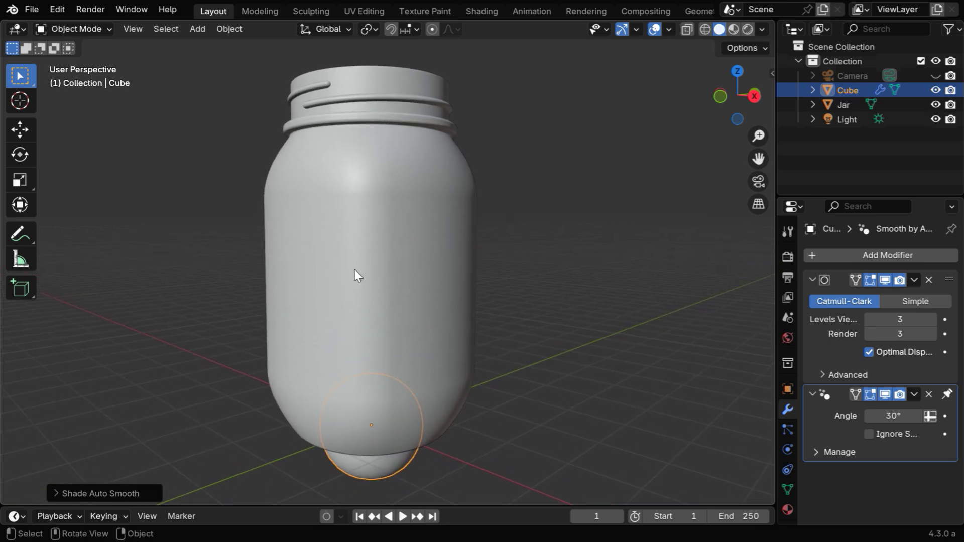
- Set the jar's viewport display to Wire so that the objects inside it can be seen
{"action": "left_click", "coordinate": [426, 292]}
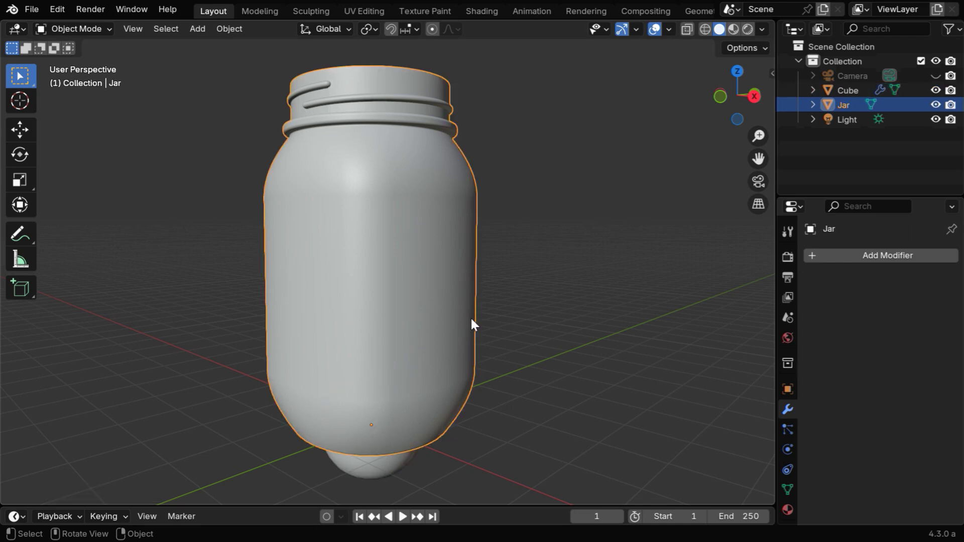
{"action": "left_click", "coordinate": [788, 389]}
{"action": "scroll", "coordinate": [819, 426], "scroll_direction": "down", "scroll_amount": 5}
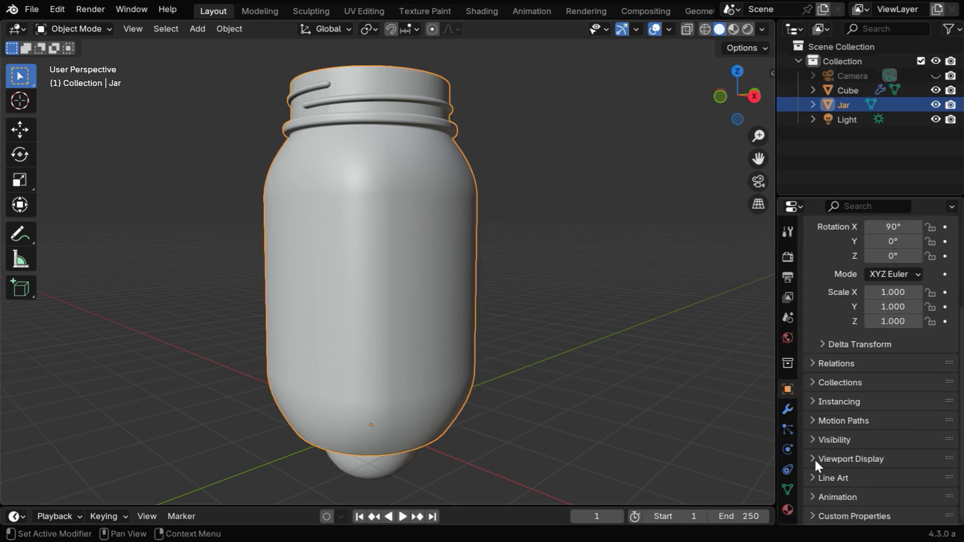
{"action": "left_click", "coordinate": [815, 458]}
{"action": "scroll", "coordinate": [874, 476], "scroll_direction": "down", "scroll_amount": 5}
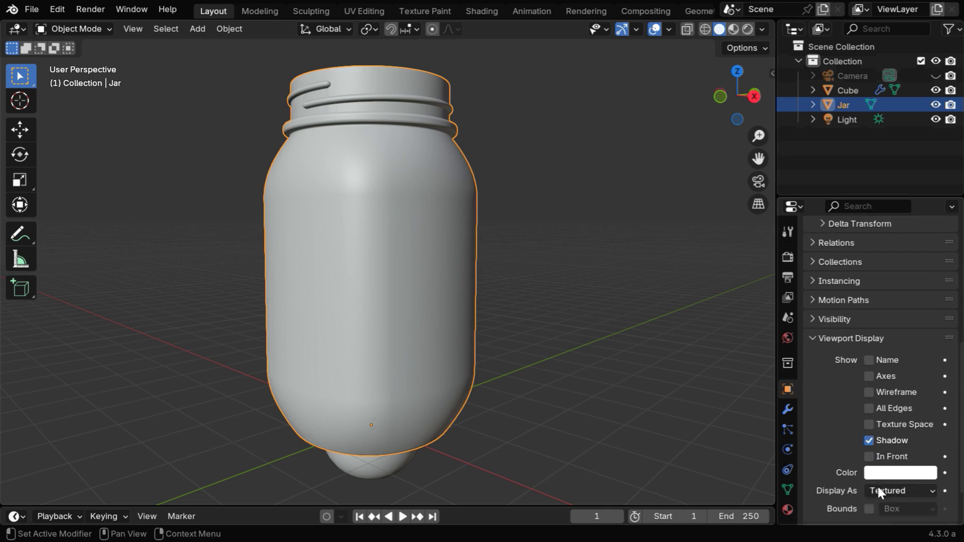
{"action": "left_click", "coordinate": [885, 490]}
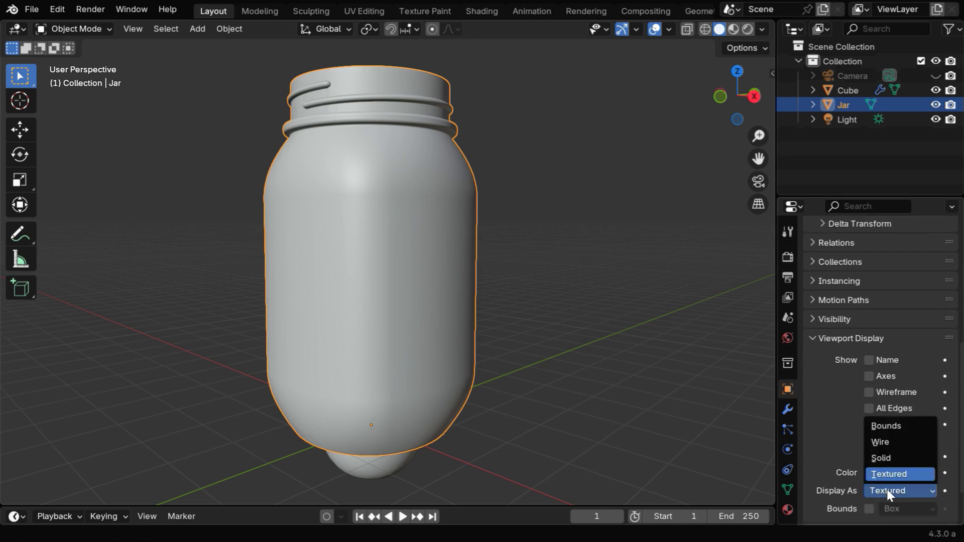
{"action": "left_click", "coordinate": [888, 441]}
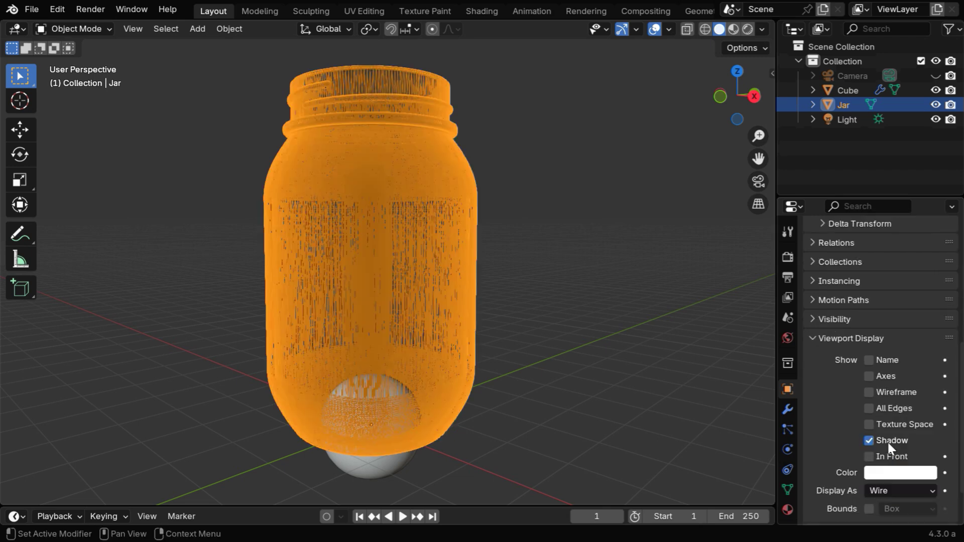
- Scale the cube to 0.35 on all three axes and set its Z location to 1 m
{"action": "left_click", "coordinate": [849, 91]}
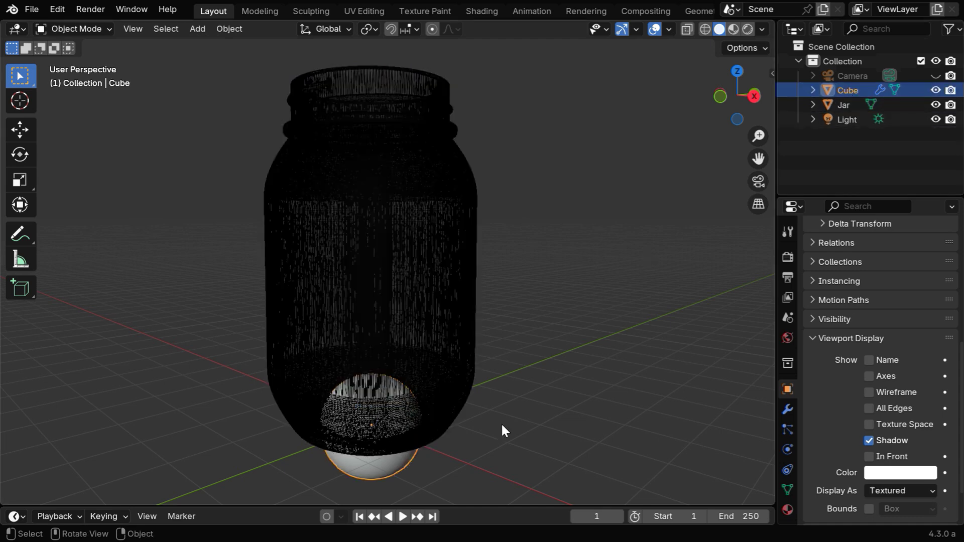
{"action": "scroll", "coordinate": [881, 424], "scroll_direction": "up", "scroll_amount": 10}
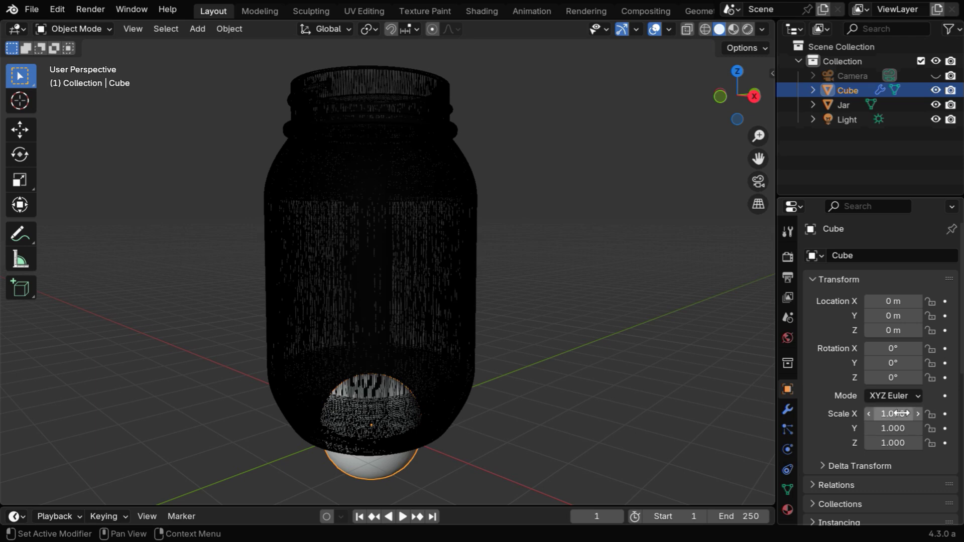
{"action": "left_click_drag", "start_coordinate": [900, 413], "coordinate": [913, 432]}
{"action": "type", "text": ".35"}
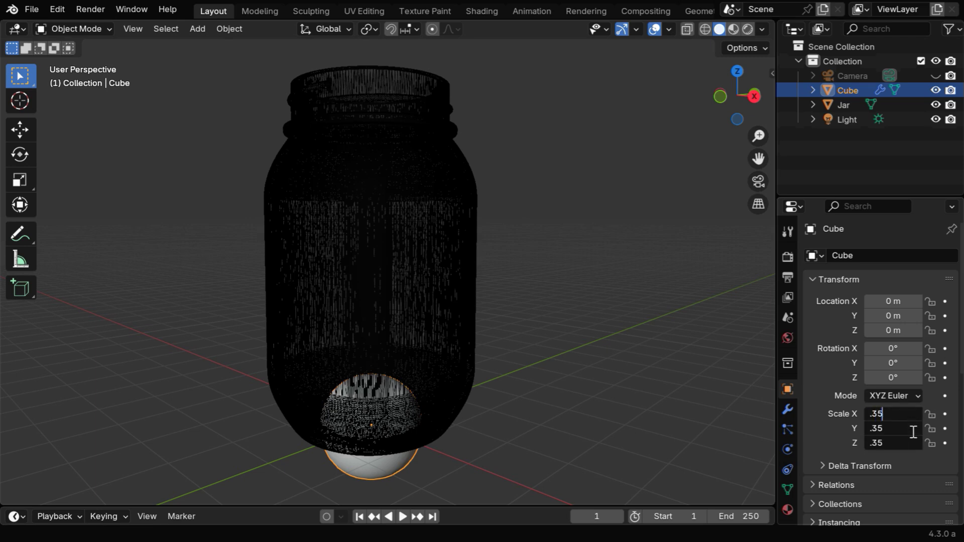
{"action": "key", "text": "Return"}
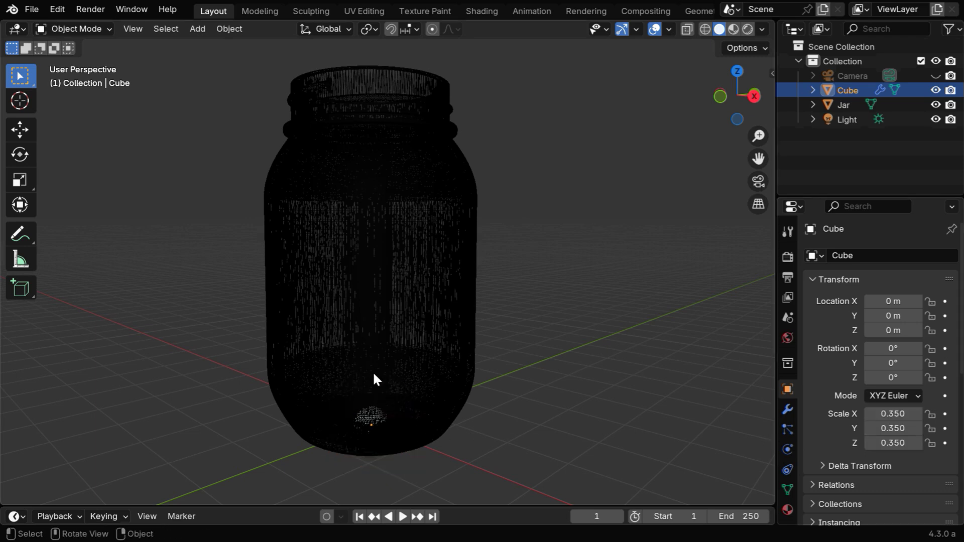
{"action": "left_click", "coordinate": [913, 329]}
{"action": "type", "text": "1"}
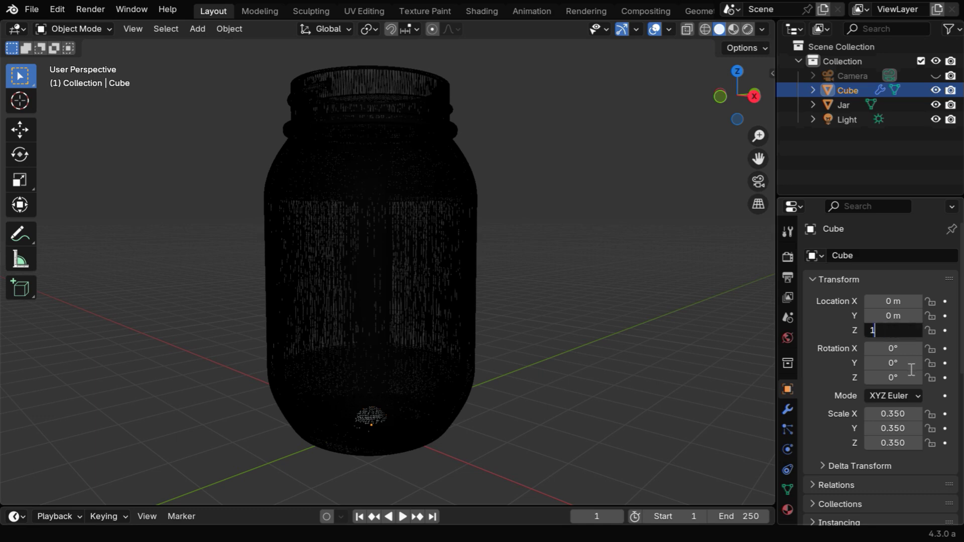
{"action": "key", "text": "Return"}
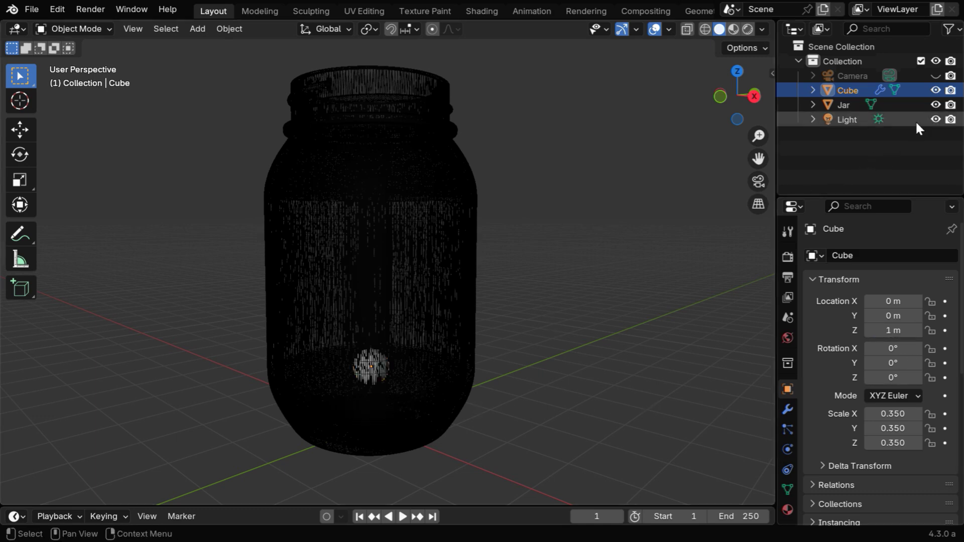
- Hide the jar and move the cube into a new collection in the scene
{"action": "left_click", "coordinate": [936, 104]}
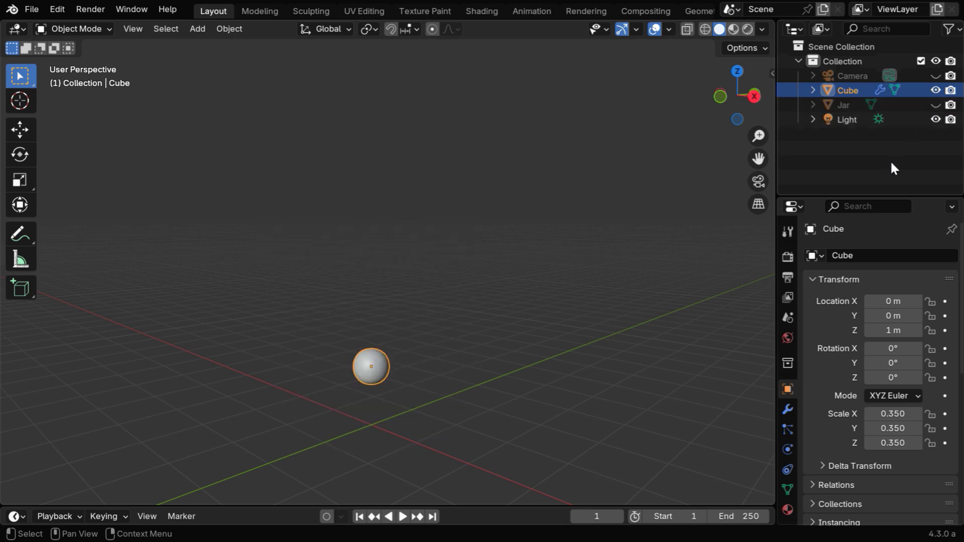
{"action": "right_click", "coordinate": [851, 150]}
{"action": "left_click", "coordinate": [829, 152]}
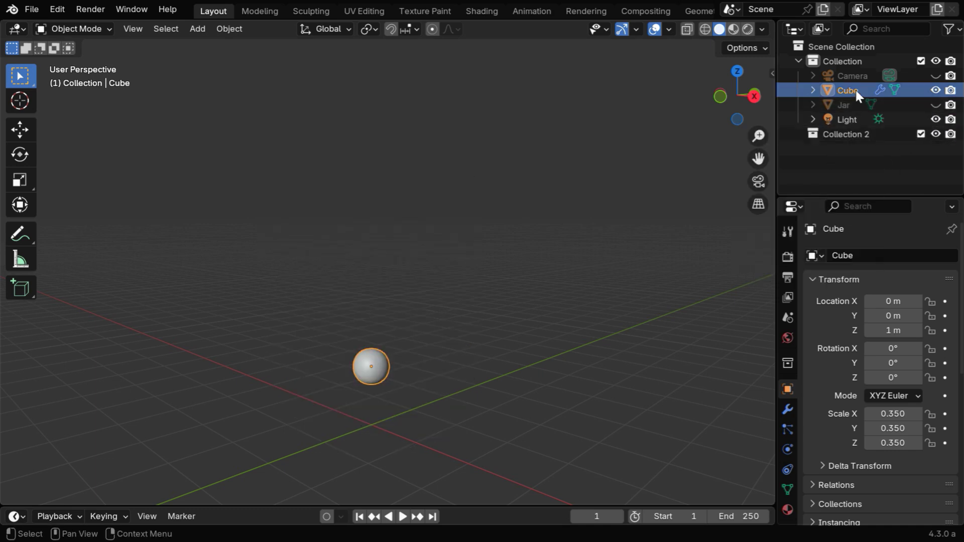
{"action": "left_click_drag", "start_coordinate": [854, 88], "coordinate": [858, 129]}
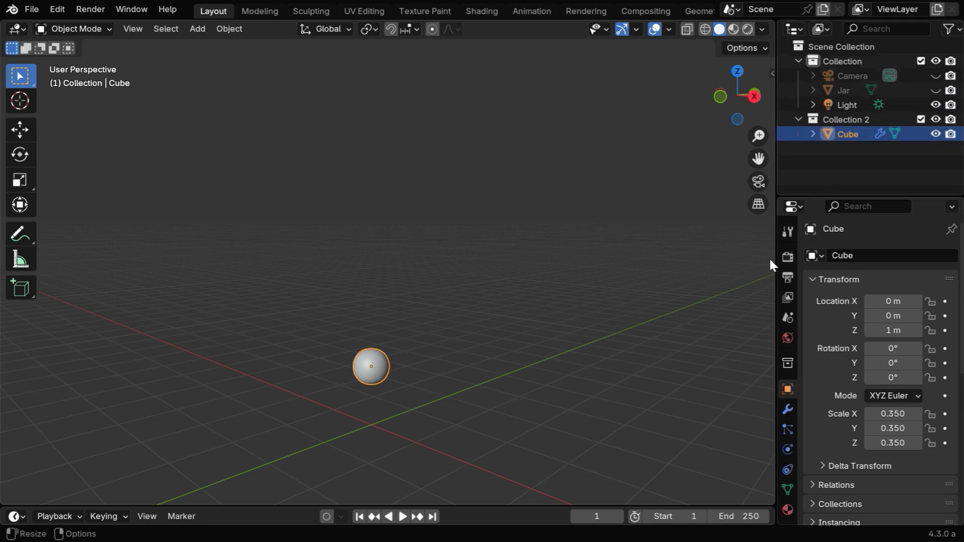
- Set the cube's X location to 0.5 m
{"action": "middle_click_drag", "start_coordinate": [402, 387], "coordinate": [430, 413]}
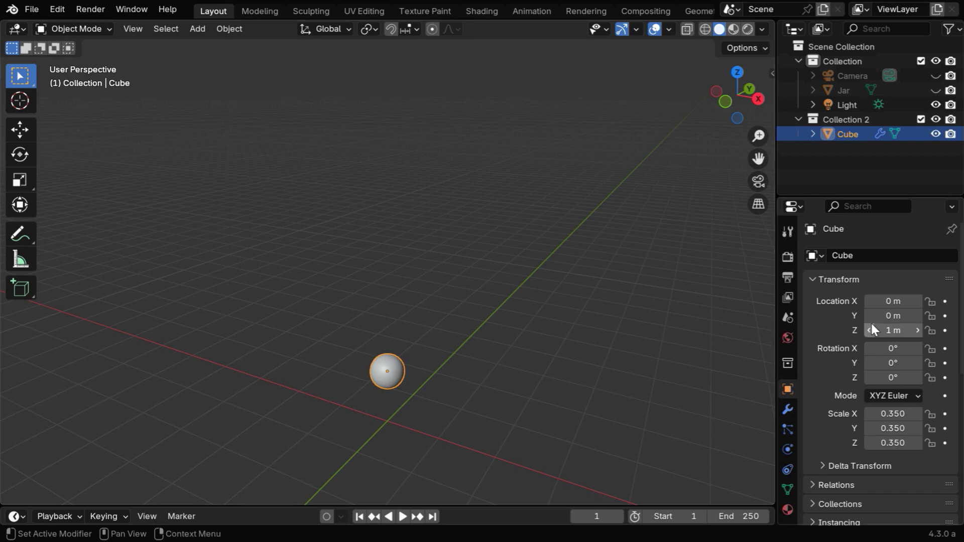
{"action": "left_click", "coordinate": [898, 301]}
{"action": "type", "text": ".5"}
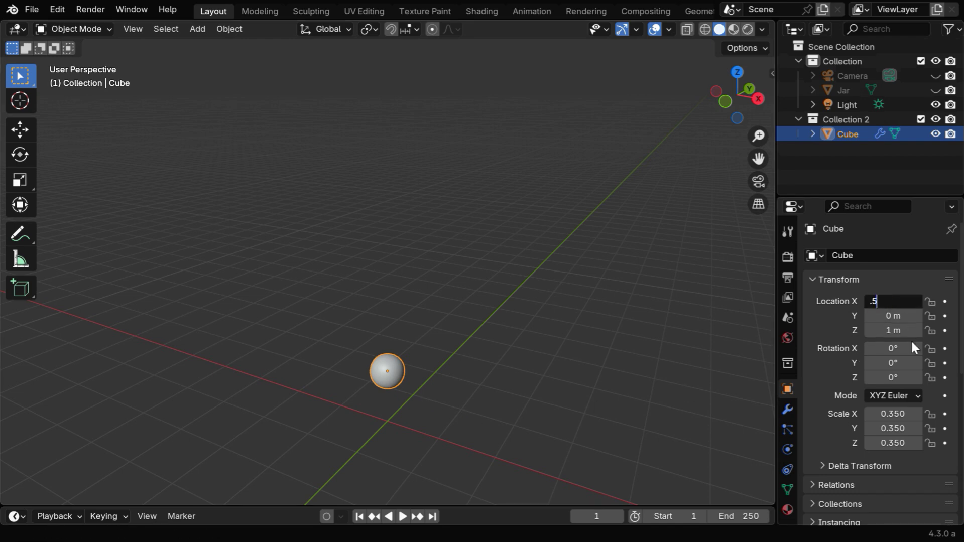
{"action": "key", "text": "Return"}
- Duplicate the sphere-shaped cube in place and move the copy -1 m along the X axis
{"action": "key", "text": "shift+d"}
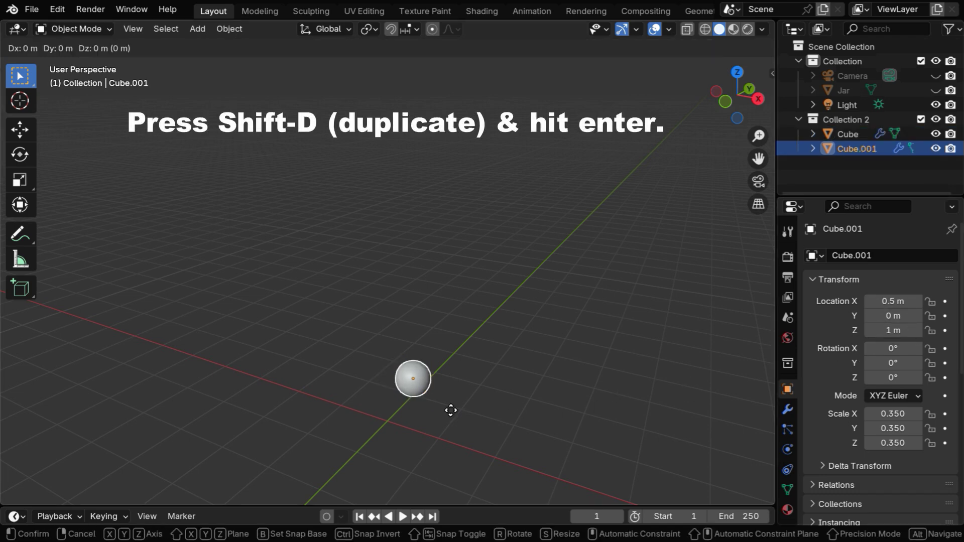
{"action": "key", "text": "Return"}
{"action": "type", "text": "gx"}
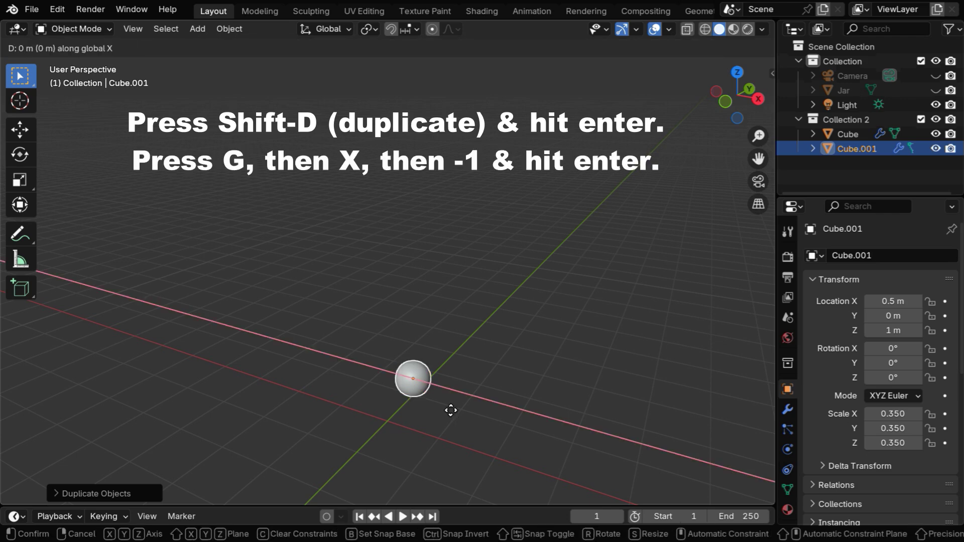
{"action": "type", "text": "-1"}
{"action": "key", "text": "Return"}
- Duplicate both spheres together, rotate the copies 90° about the Z axis, and deselect everything
{"action": "left_click", "coordinate": [411, 384], "text": "shift"}
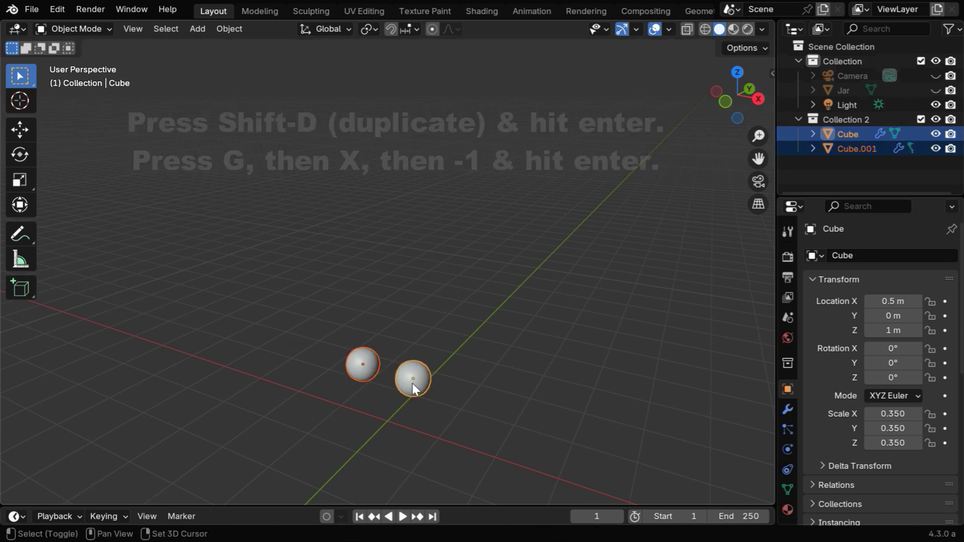
{"action": "key", "text": "shift+d"}
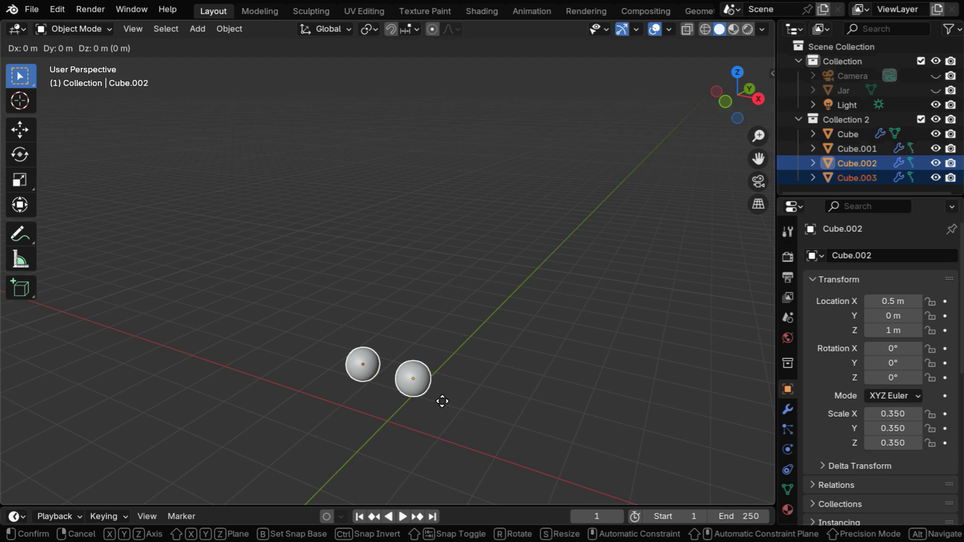
{"action": "key", "text": "Return"}
{"action": "type", "text": "rz"}
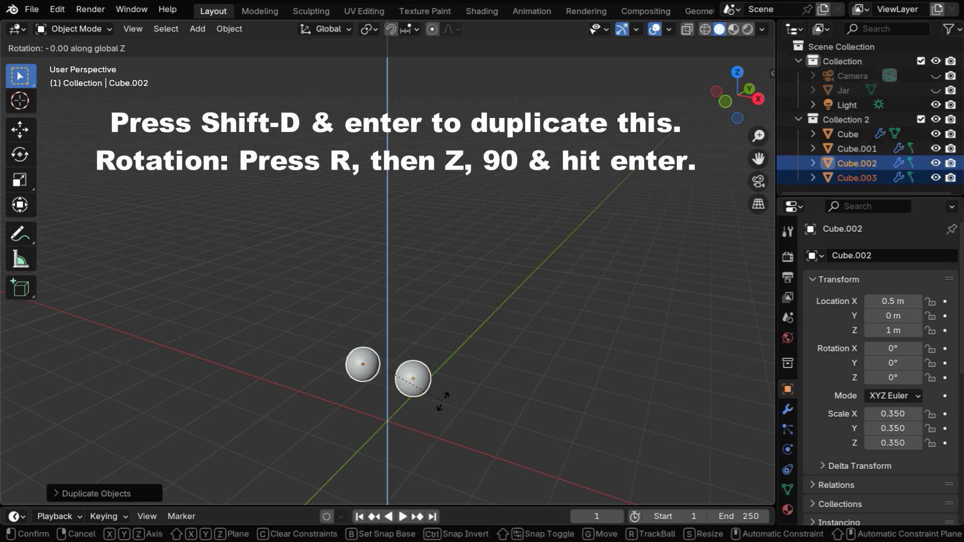
{"action": "type", "text": "90"}
{"action": "key", "text": "Return"}
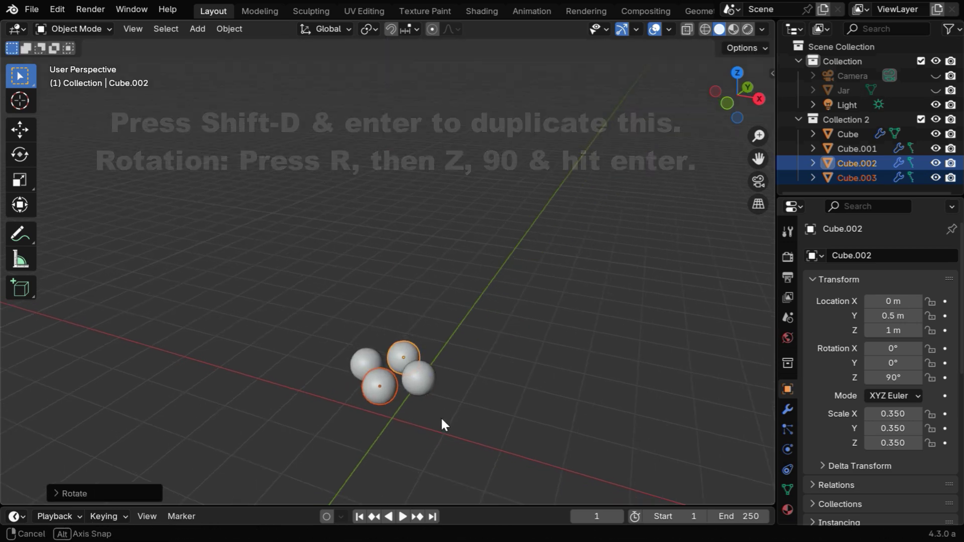
{"action": "middle_click_drag", "start_coordinate": [442, 424], "coordinate": [448, 358]}
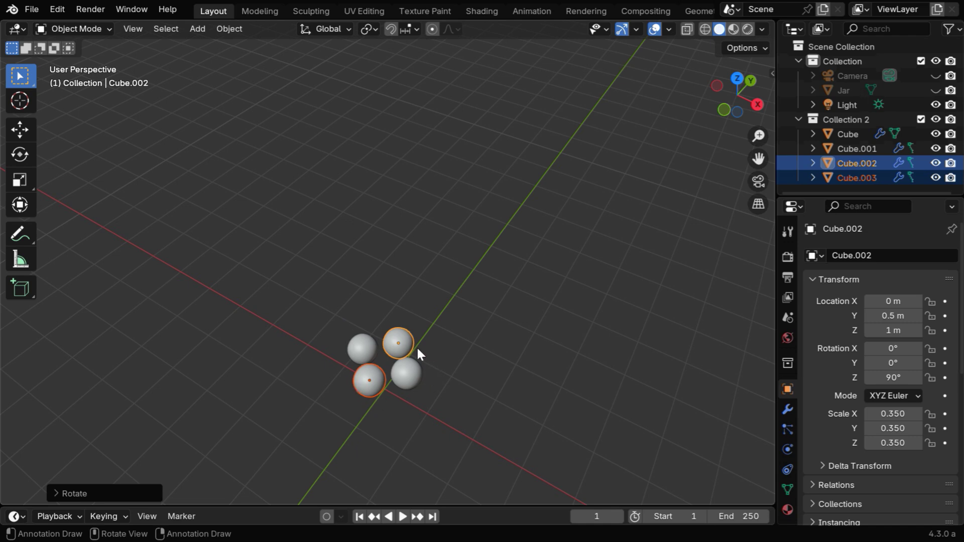
{"action": "left_click", "coordinate": [486, 429]}
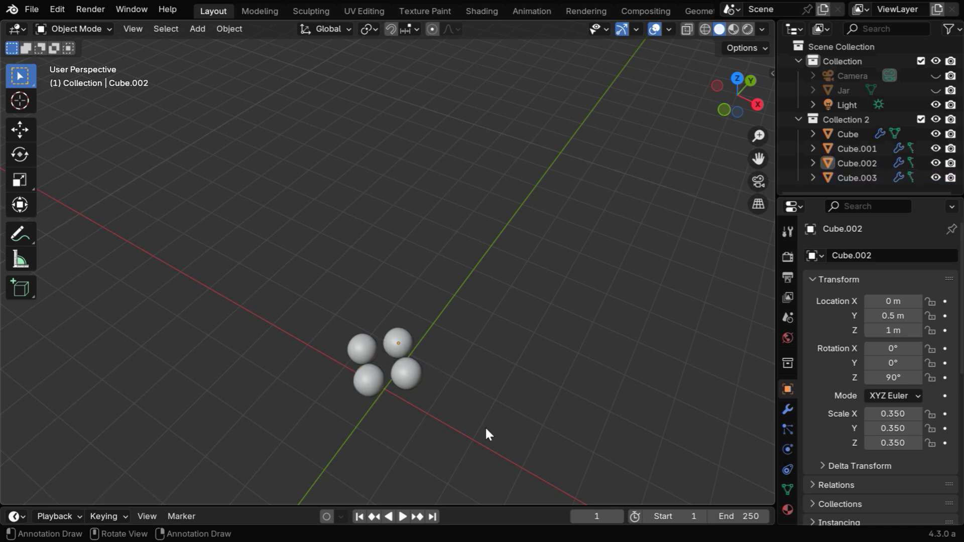
- Unhide the jar around the four spheres in the top view and select it
{"action": "key", "text": "KP_7"}
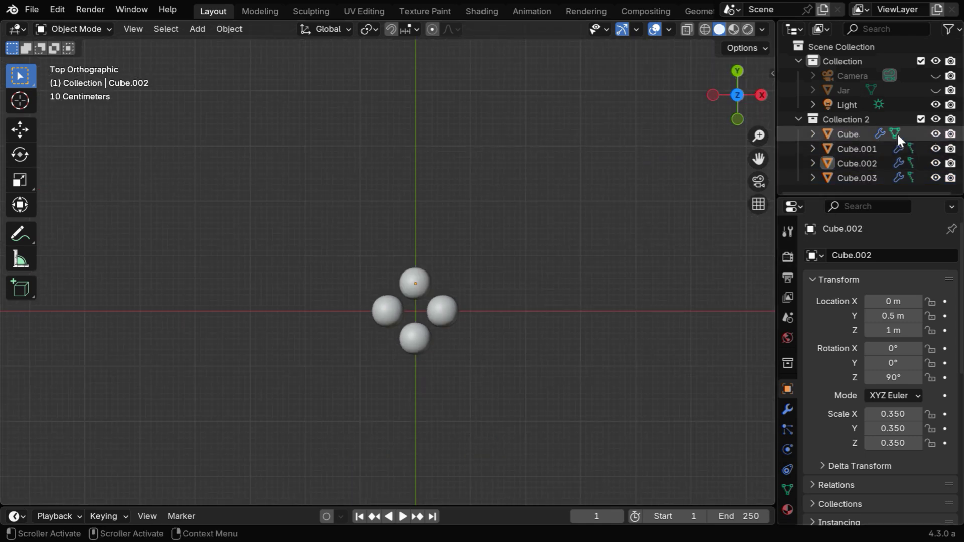
{"action": "left_click", "coordinate": [935, 91]}
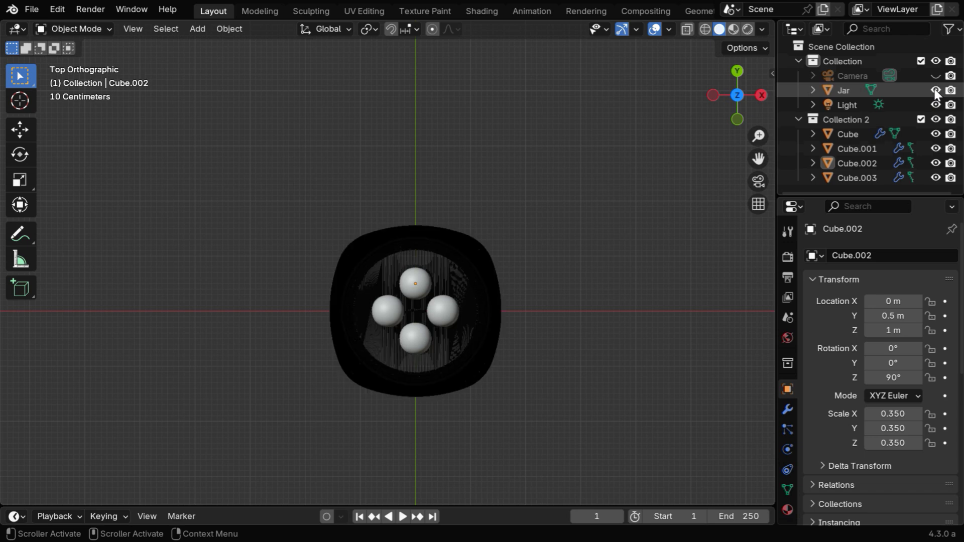
{"action": "left_click", "coordinate": [480, 363]}
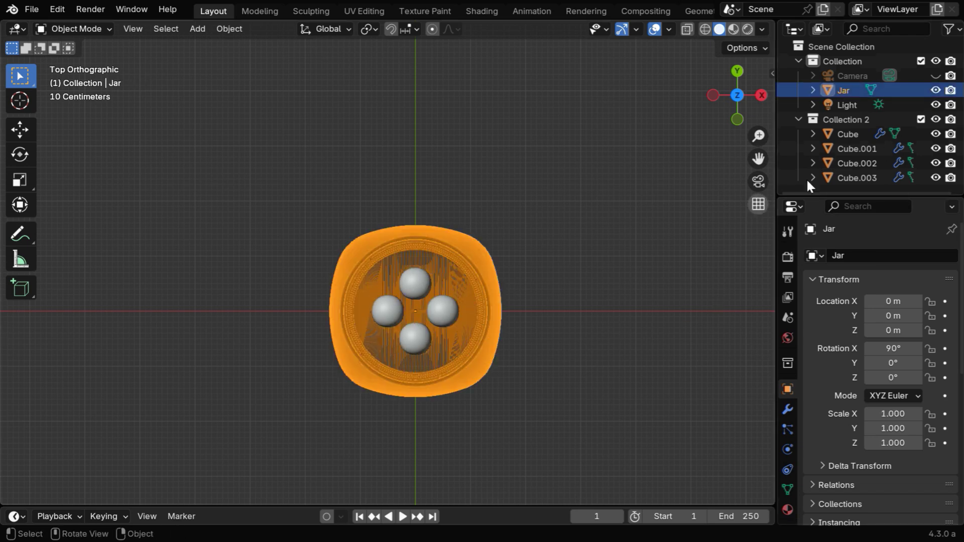
- Hide the jar and set the Z location of the sphere at Y 0.5 m to 2 m
{"action": "left_click", "coordinate": [934, 90]}
{"action": "key", "text": "KP_5"}
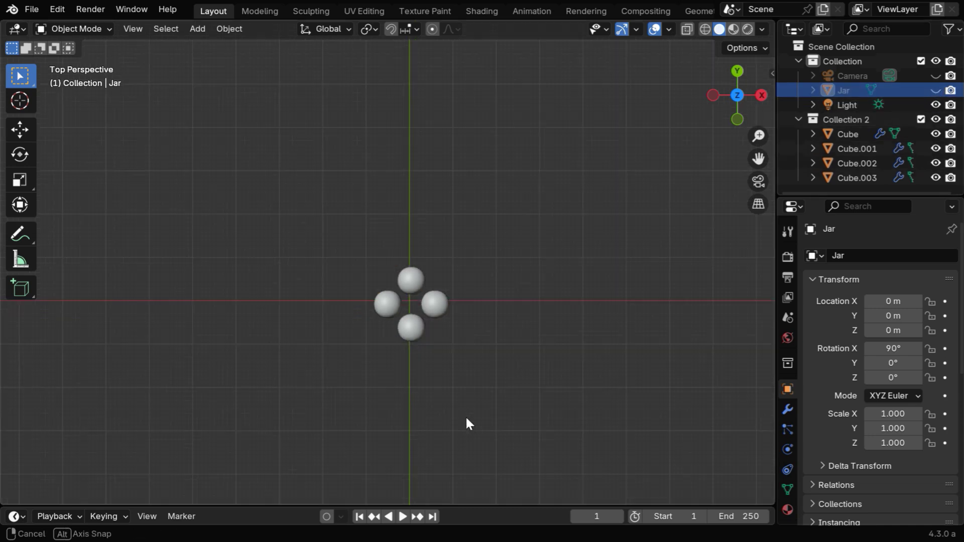
{"action": "middle_click_drag", "start_coordinate": [465, 414], "coordinate": [461, 316]}
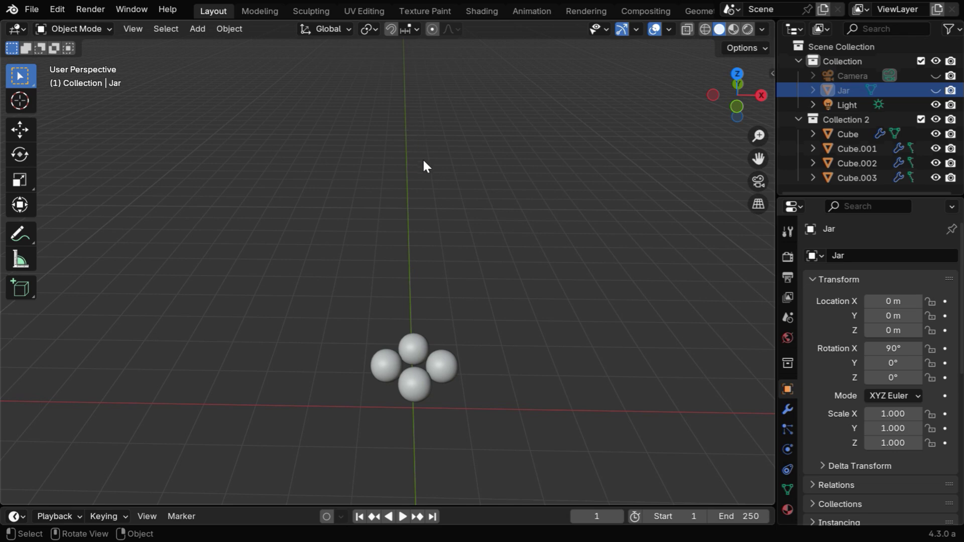
{"action": "middle_click_drag", "start_coordinate": [490, 394], "coordinate": [445, 380]}
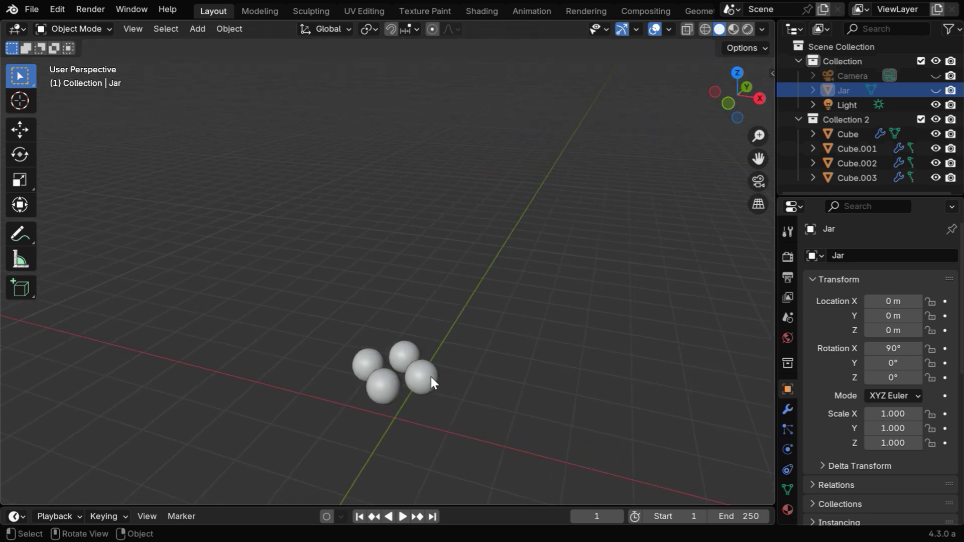
{"action": "left_click", "coordinate": [429, 377]}
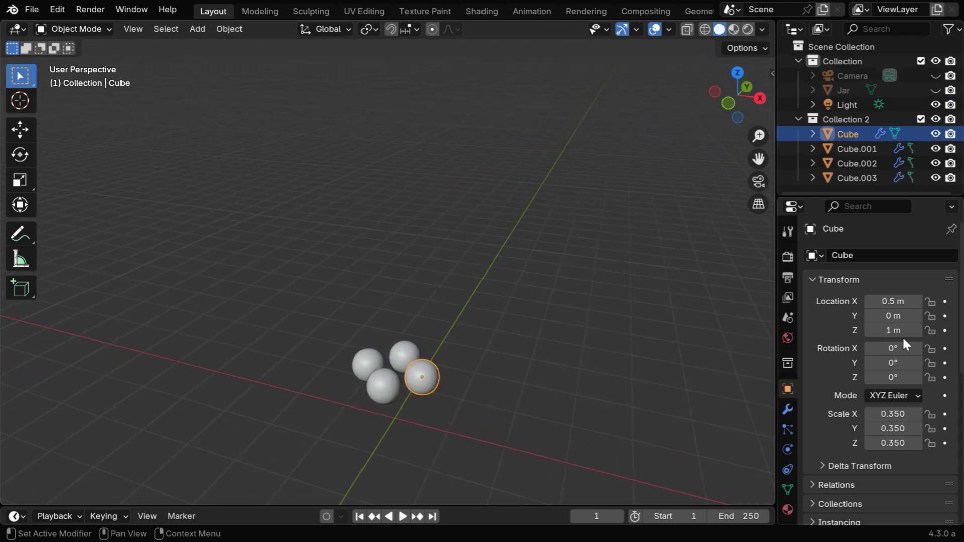
{"action": "left_click", "coordinate": [410, 352]}
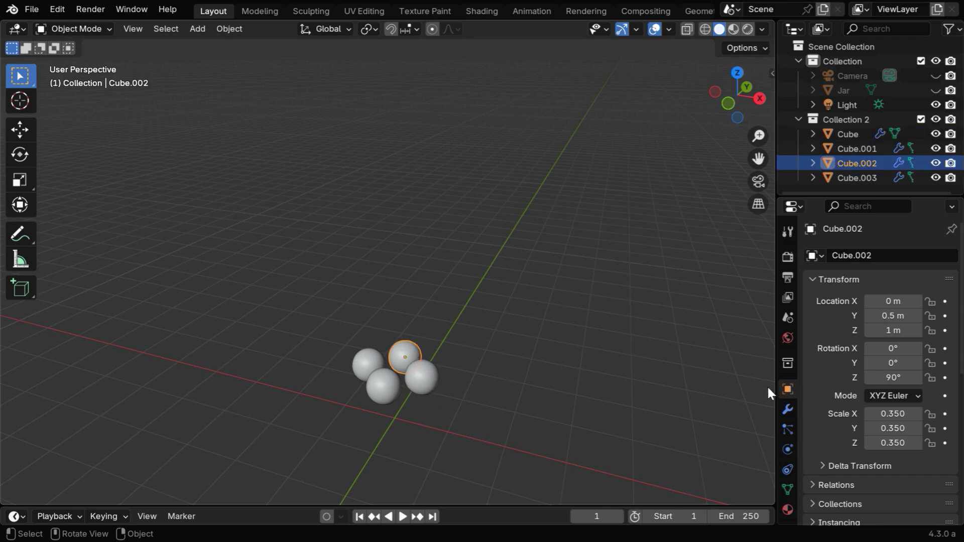
{"action": "double_click", "coordinate": [893, 330]}
{"action": "type", "text": "2"}
{"action": "key", "text": "Return"}
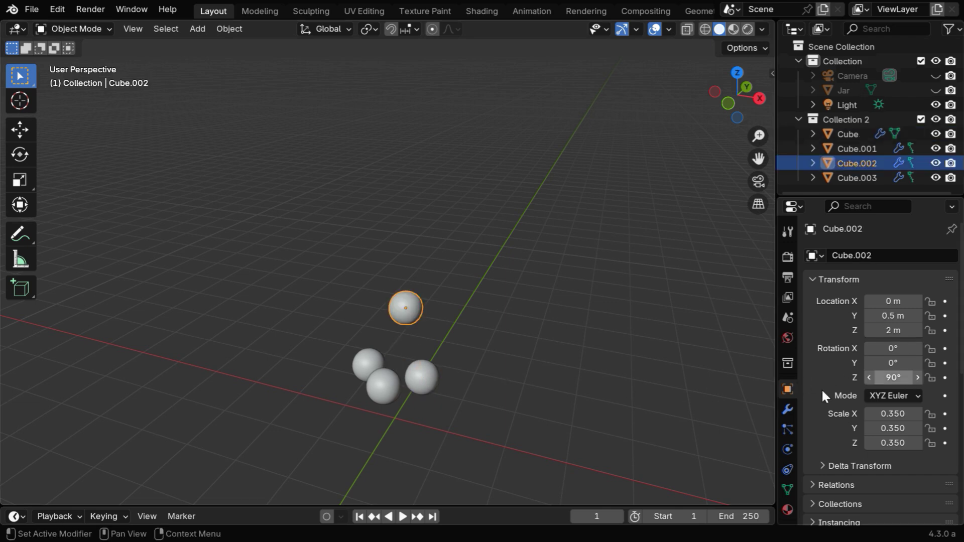
- Set the Z location of the sphere at X -0.5 m to 3 m
{"action": "left_click", "coordinate": [375, 359]}
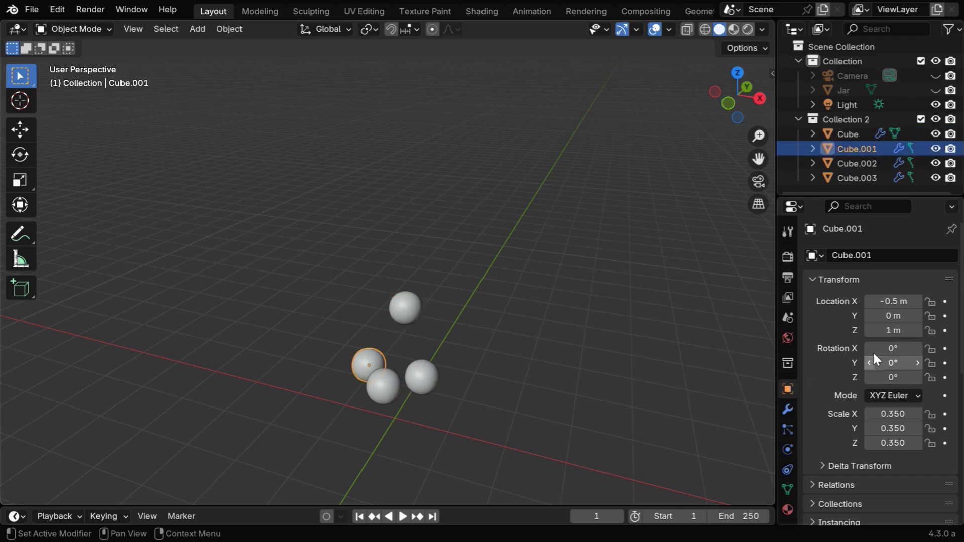
{"action": "double_click", "coordinate": [896, 330]}
{"action": "type", "text": "3"}
{"action": "key", "text": "Return"}
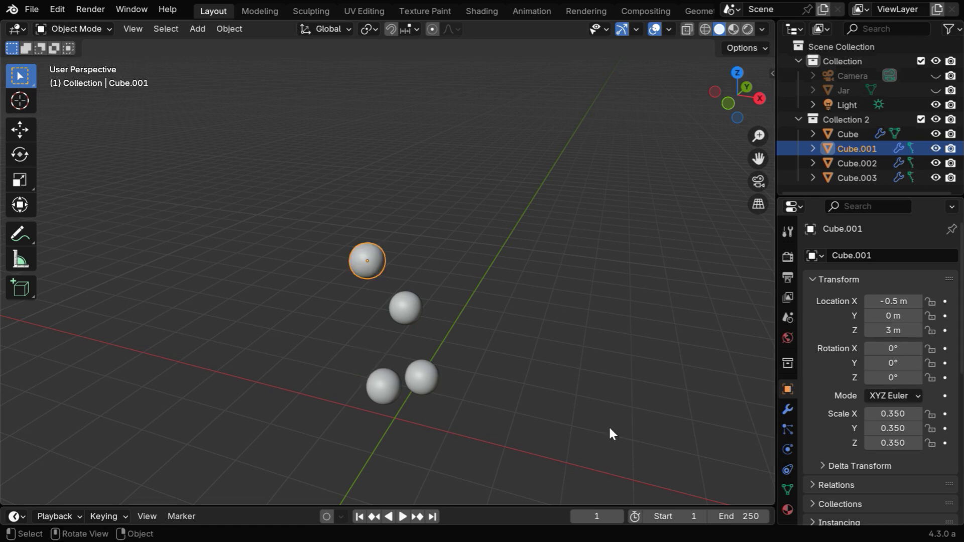
- Set the Z location of the sphere at Y -0.5 m to 4 m and deselect it
{"action": "left_click", "coordinate": [378, 388]}
{"action": "double_click", "coordinate": [894, 330]}
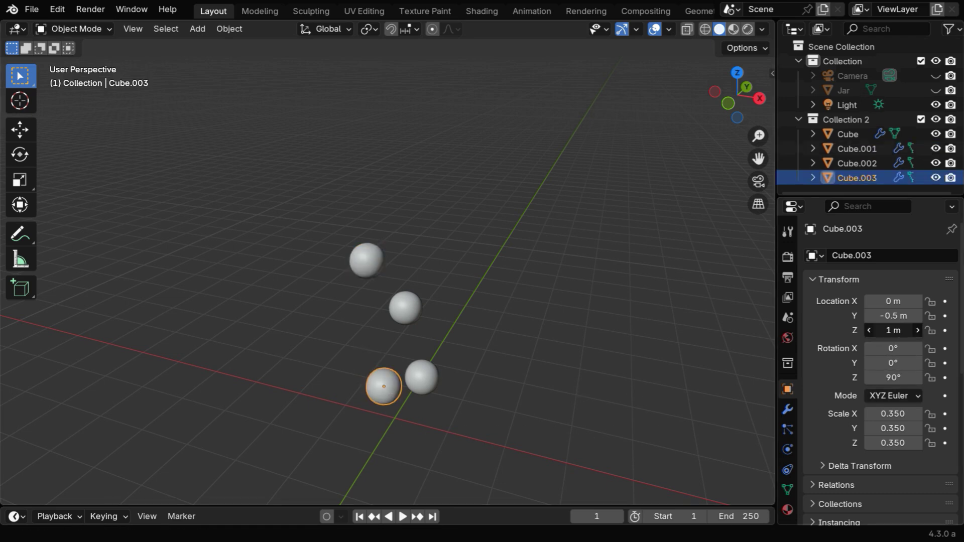
{"action": "type", "text": "4"}
{"action": "key", "text": "Return"}
{"action": "left_click", "coordinate": [552, 399]}
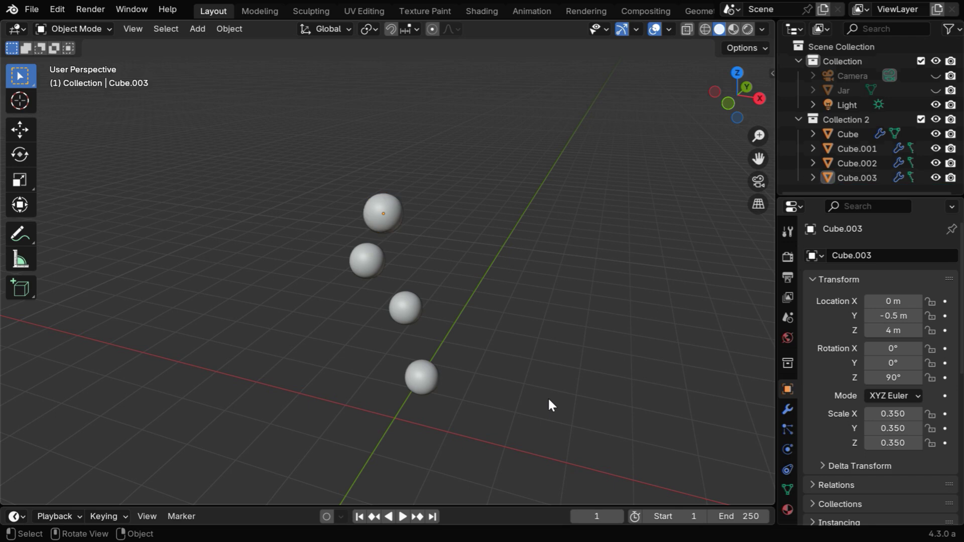
- Select all four staggered spheres and join them into one object
{"action": "middle_click_drag", "start_coordinate": [548, 399], "coordinate": [499, 370]}
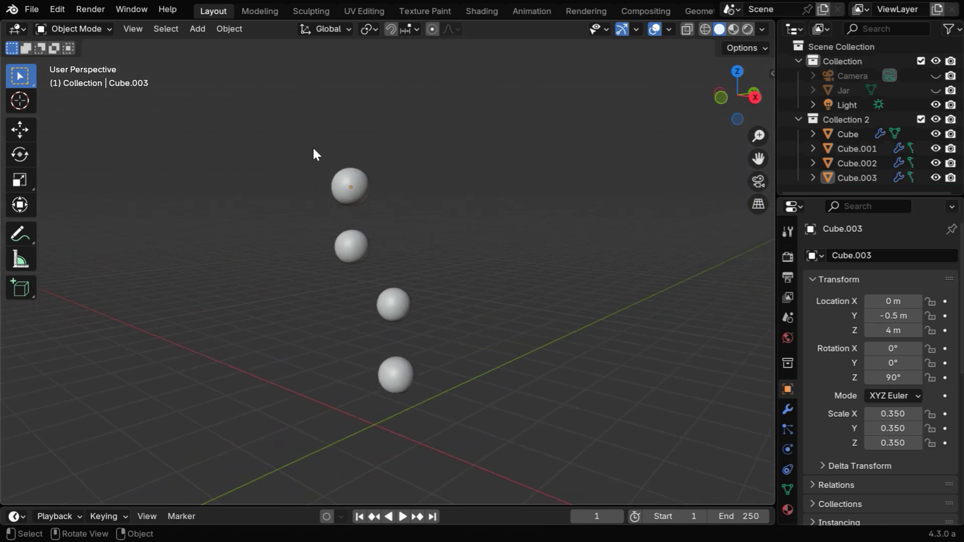
{"action": "left_click_drag", "start_coordinate": [313, 146], "coordinate": [448, 403]}
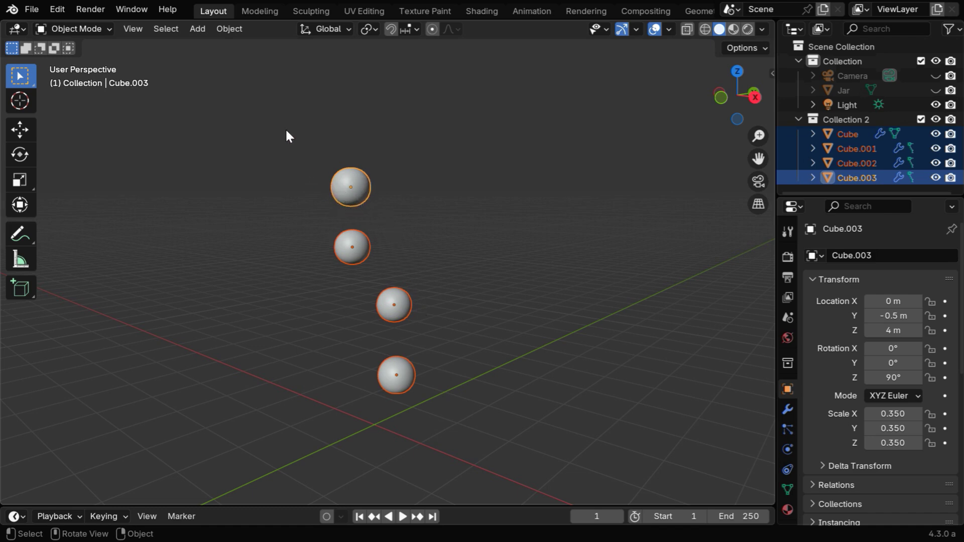
{"action": "left_click", "coordinate": [220, 29]}
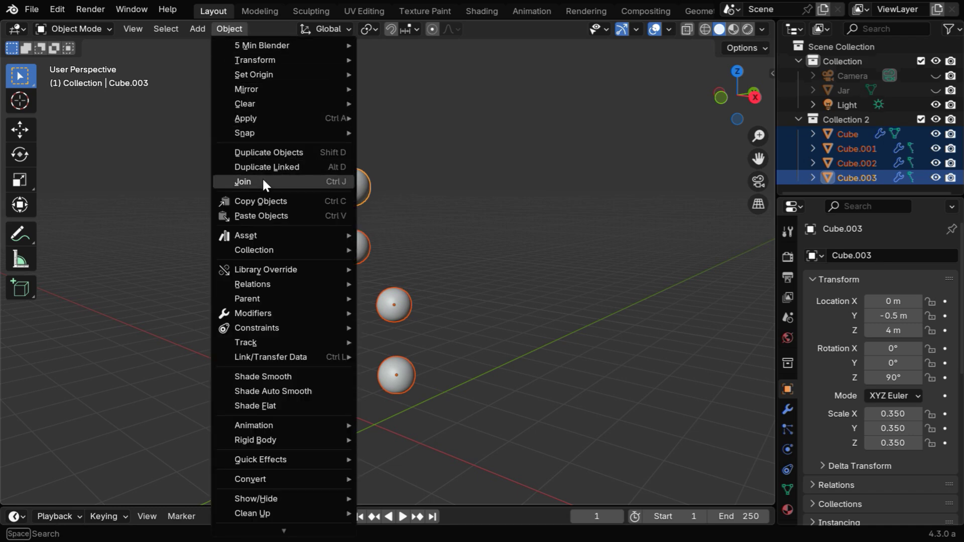
{"action": "left_click", "coordinate": [282, 181]}
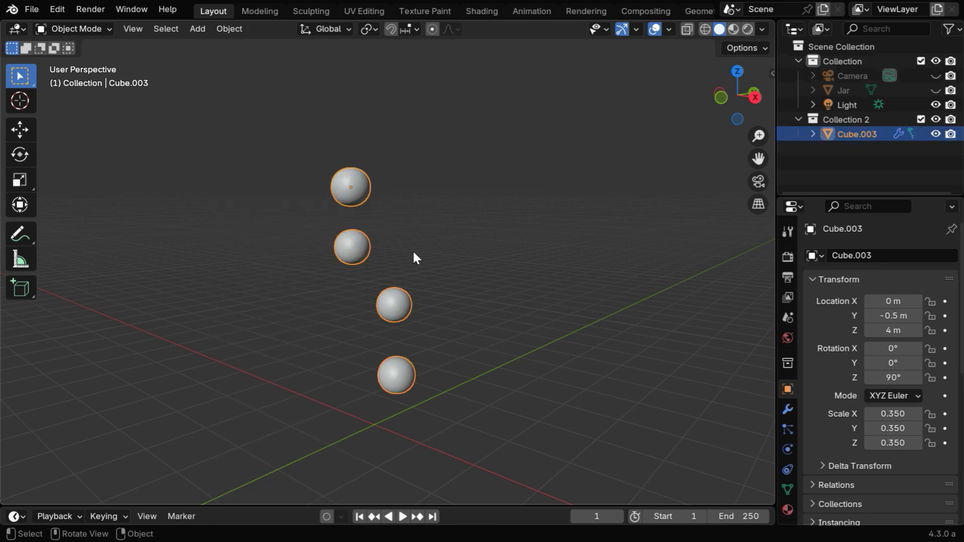
- Rename the joined object in Collection 2 as Sphere.001
{"action": "double_click", "coordinate": [856, 134]}
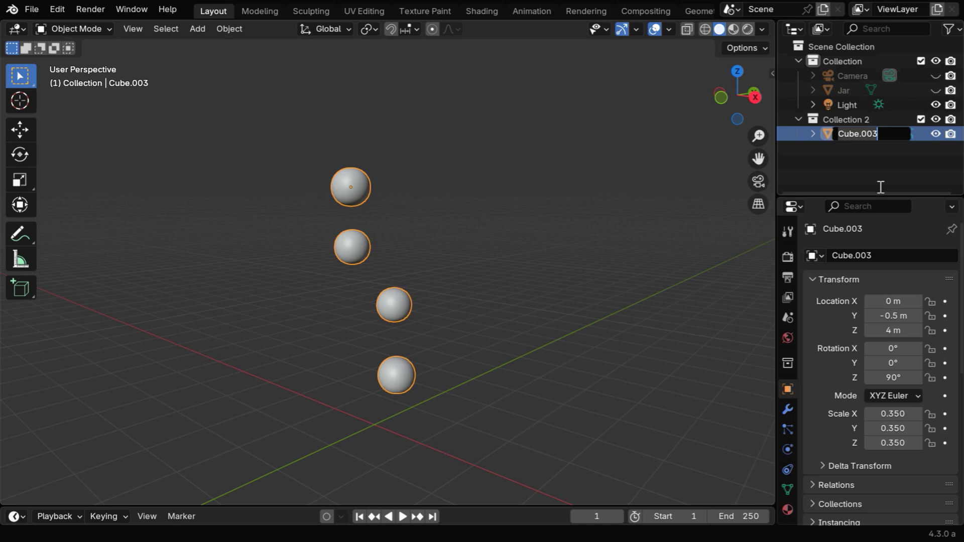
{"action": "type", "text": "Sphere"}
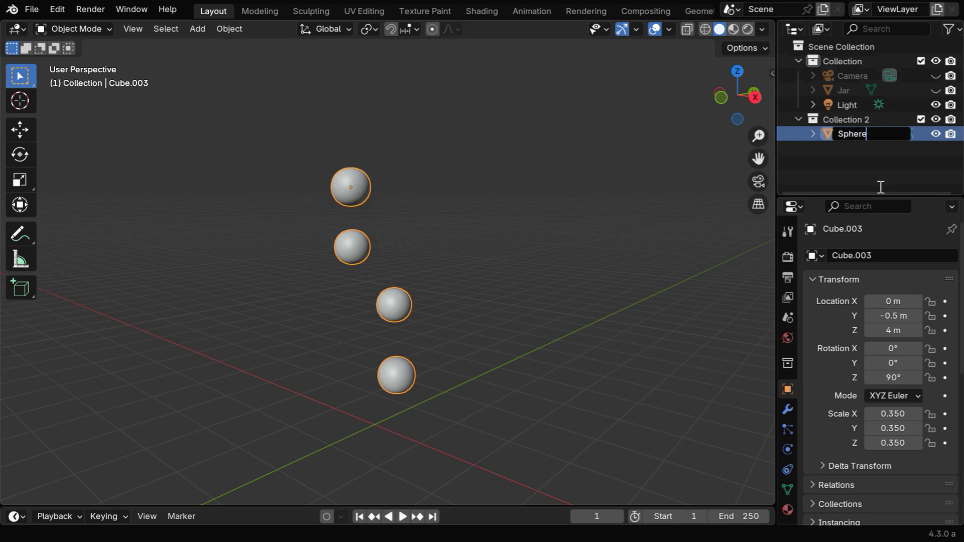
{"action": "type", "text": ".001"}
{"action": "key", "text": "Return"}
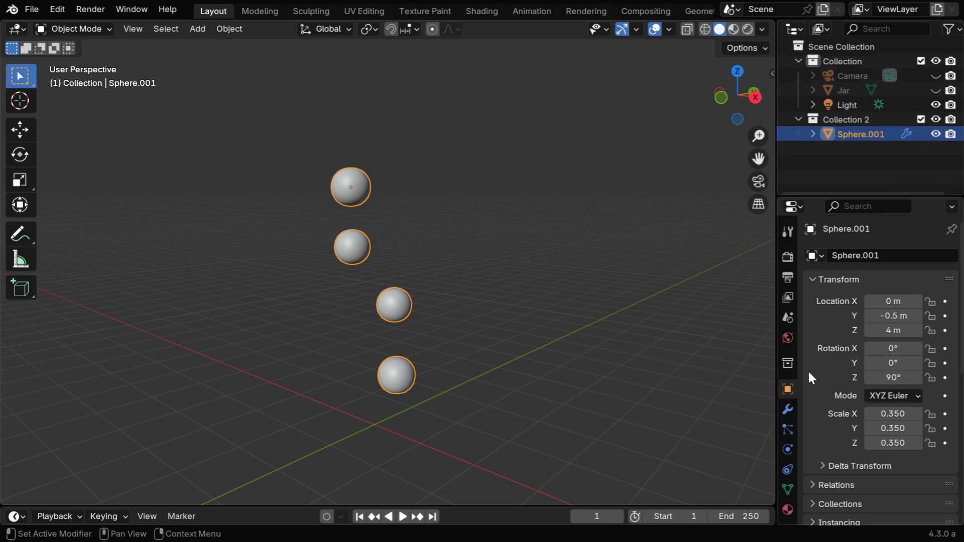
- Collapse the subdivision modifier's settings and add an Array modifier to the joined spheres
{"action": "left_click", "coordinate": [788, 407]}
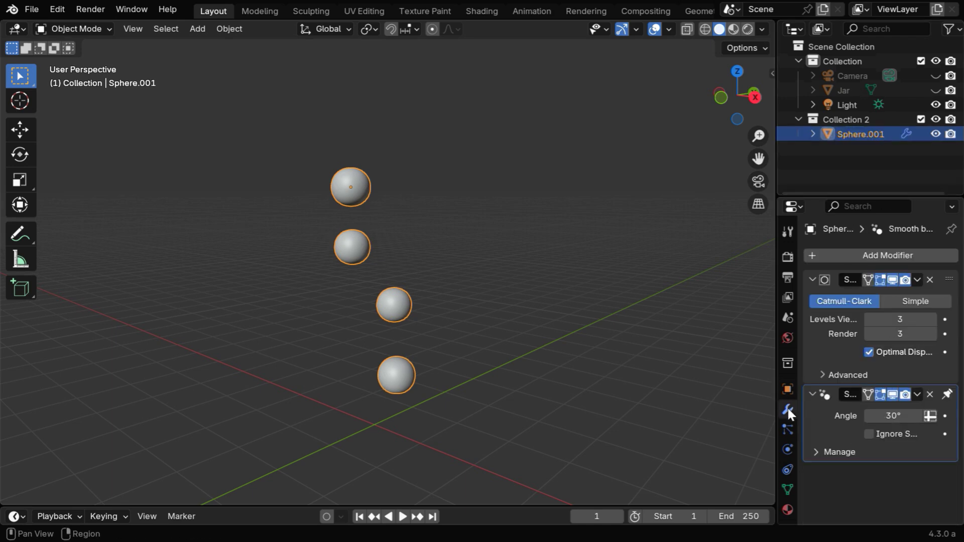
{"action": "left_click", "coordinate": [812, 279]}
{"action": "left_click", "coordinate": [875, 254]}
{"action": "mouse_move", "coordinate": [787, 263]}
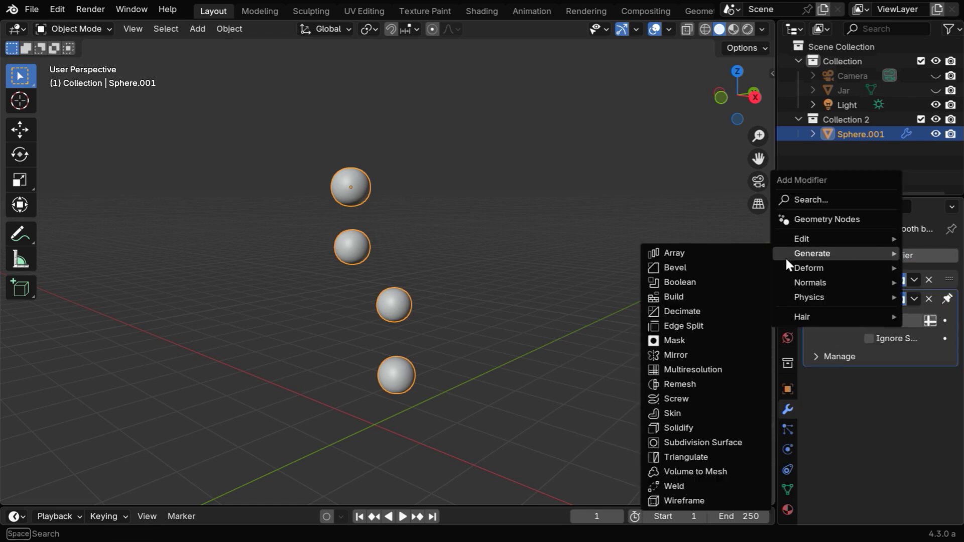
{"action": "left_click", "coordinate": [728, 256]}
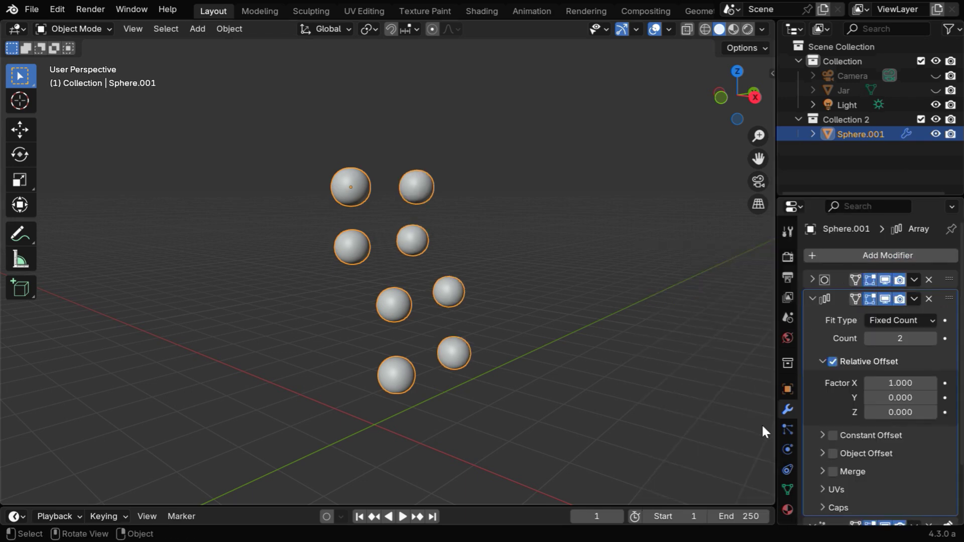
- Set the array's relative offset factors to 0 on X and 1 on Z
{"action": "left_click", "coordinate": [904, 384]}
{"action": "type", "text": "0"}
{"action": "key", "text": "Return"}
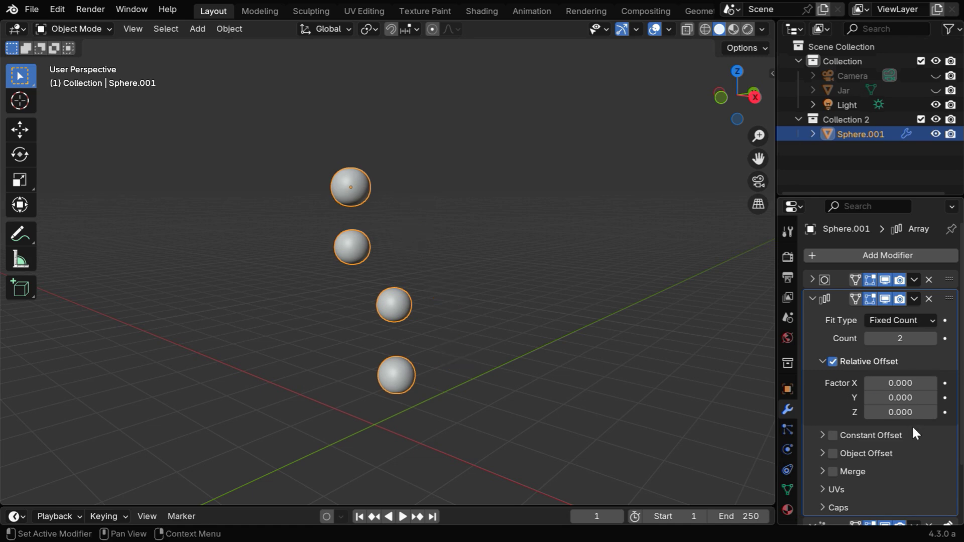
{"action": "left_click", "coordinate": [898, 412]}
{"action": "type", "text": "1"}
{"action": "key", "text": "Return"}
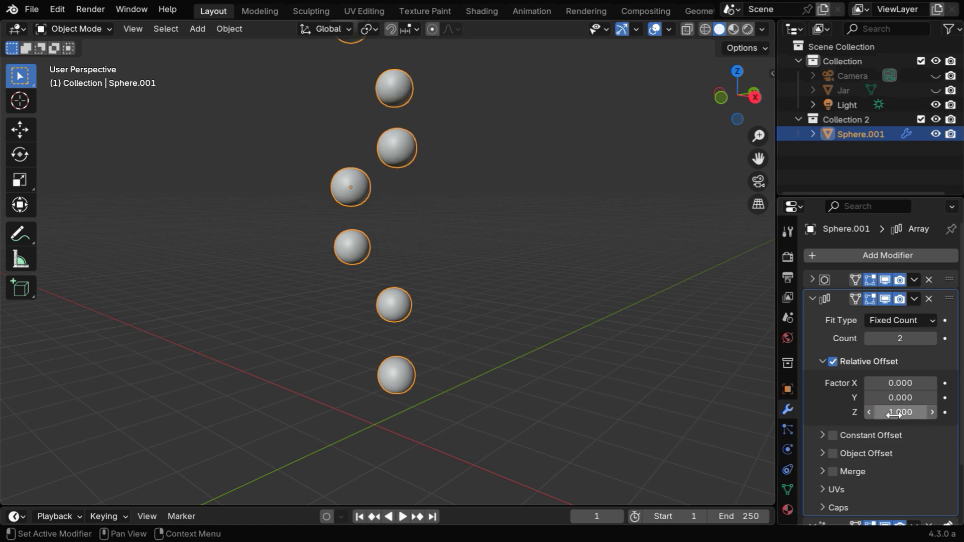
- In the front orthographic view, widen the array's vertical spacing by setting its relative Z offset factor to 1.2
{"action": "middle_click_drag", "start_coordinate": [518, 270], "coordinate": [509, 309]}
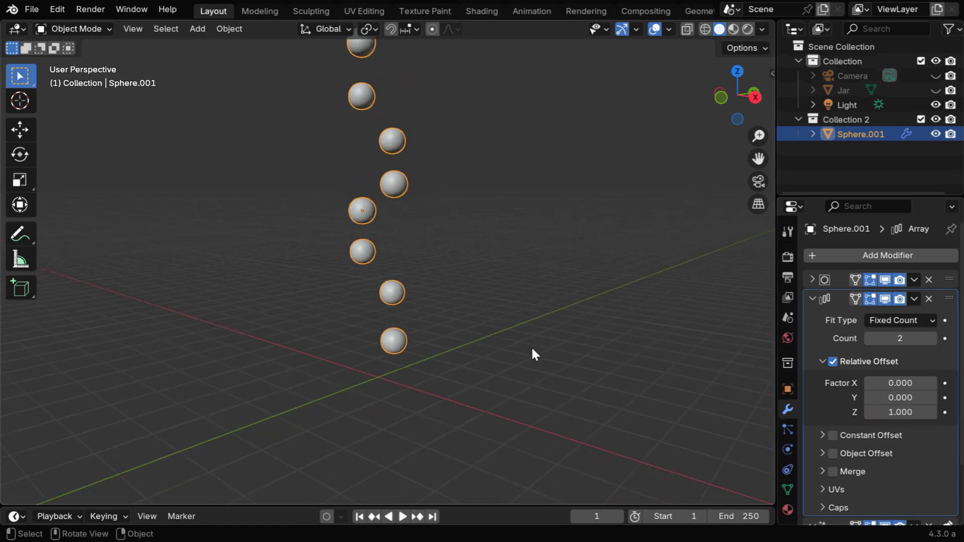
{"action": "key", "text": "KP_5"}
{"action": "key", "text": "KP_1"}
{"action": "middle_click_drag", "start_coordinate": [484, 222], "coordinate": [454, 347], "text": "shift"}
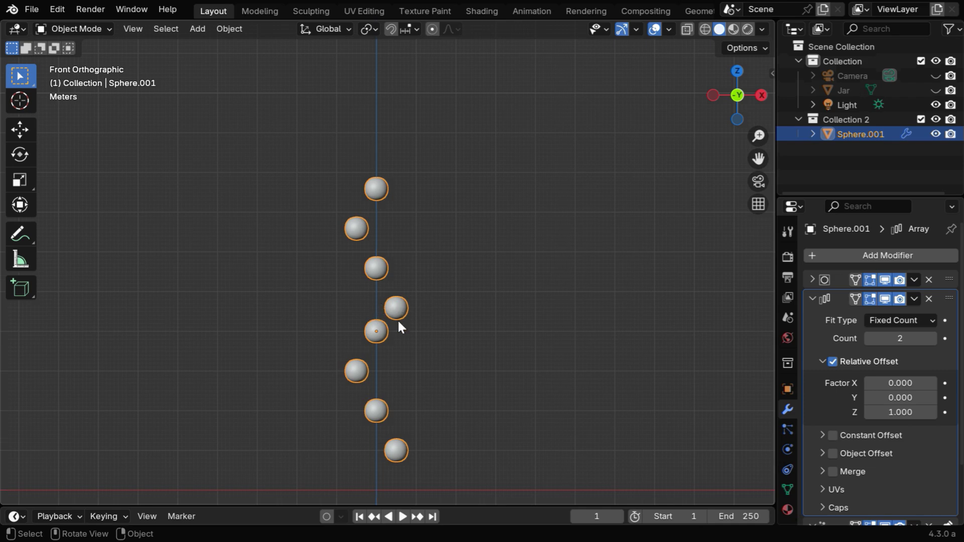
{"action": "left_click", "coordinate": [924, 412]}
{"action": "type", "text": "1"}
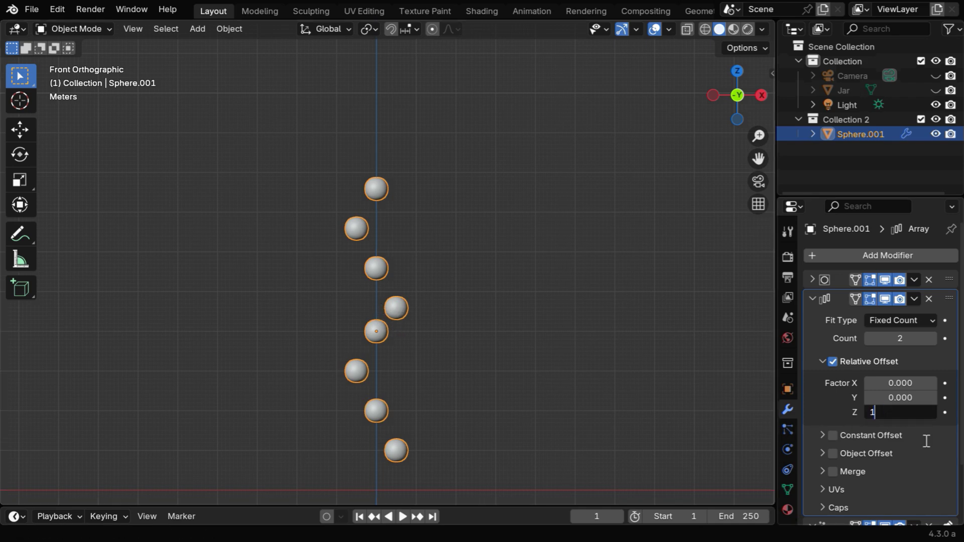
{"action": "type", "text": ".2"}
{"action": "key", "text": "Return"}
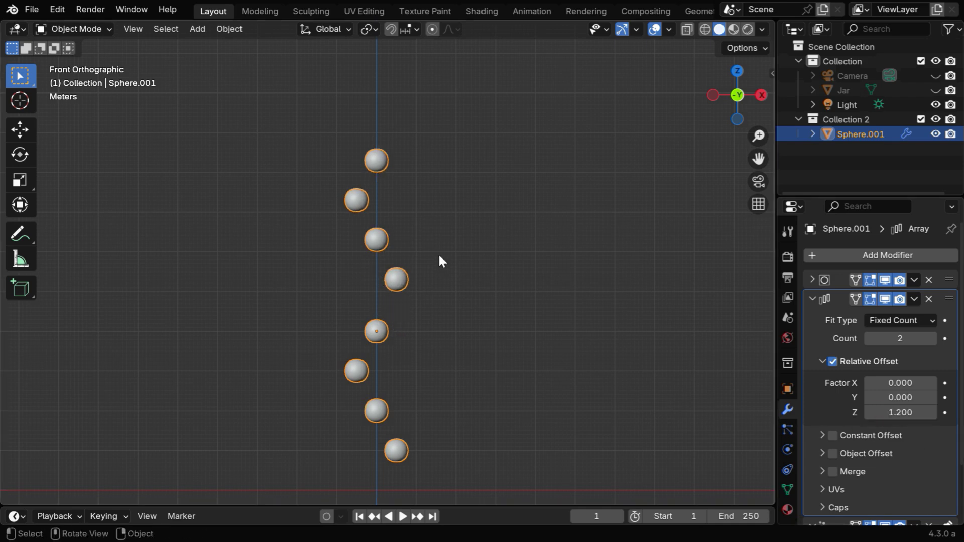
- Set the array count to 50 and apply the Array modifier
{"action": "left_click", "coordinate": [933, 339]}
{"action": "left_click", "coordinate": [933, 339]}
{"action": "left_click", "coordinate": [900, 339]}
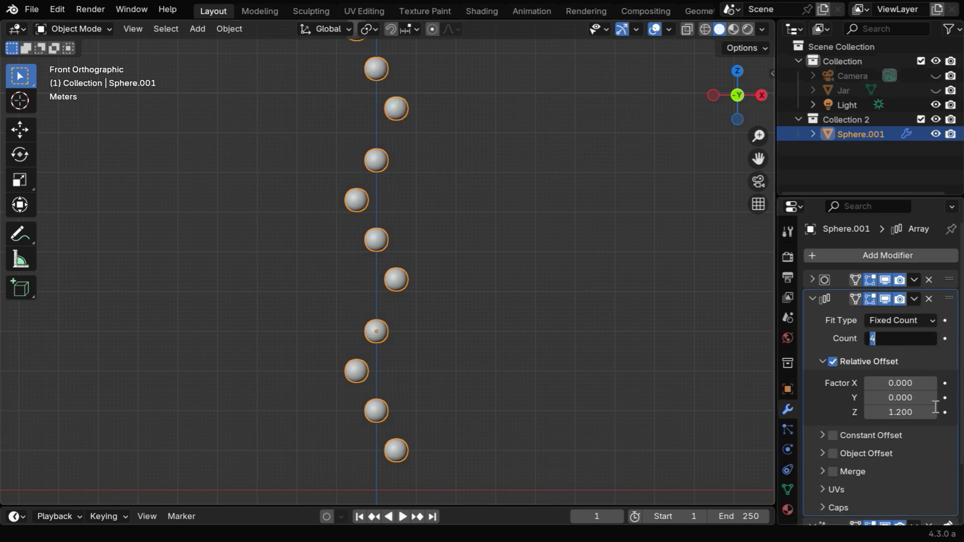
{"action": "type", "text": "50"}
{"action": "key", "text": "Return"}
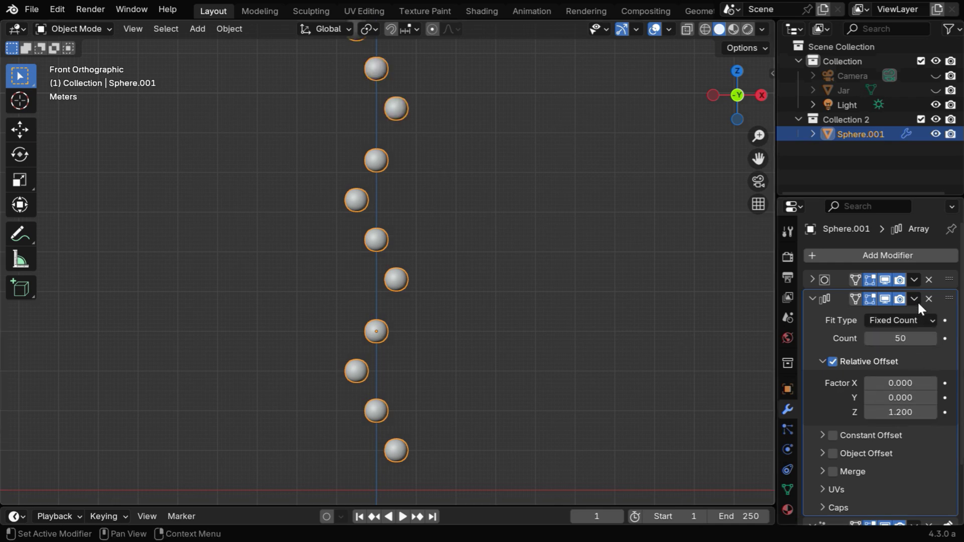
{"action": "left_click", "coordinate": [915, 299]}
{"action": "left_click", "coordinate": [882, 315]}
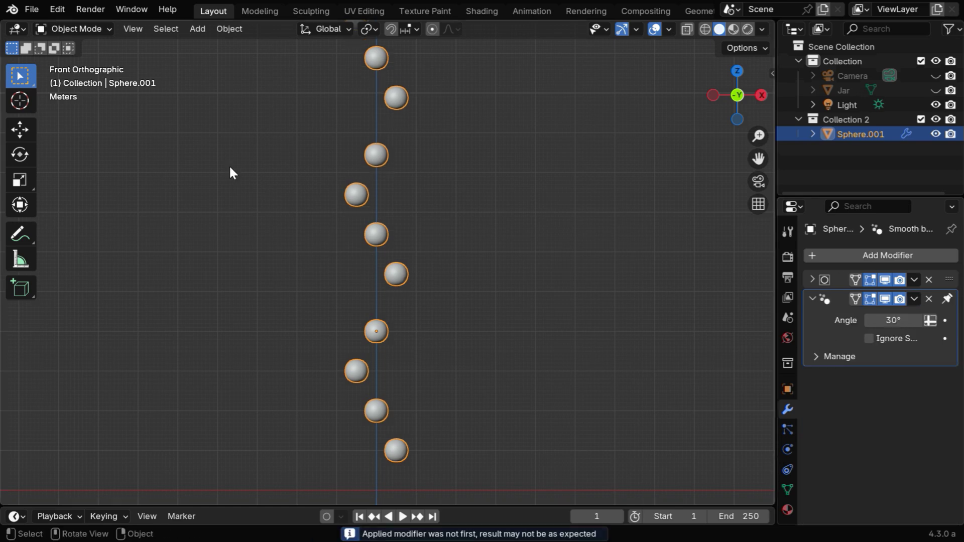
- Separate the arrayed mesh by loose parts in Edit Mode, then return to Object Mode
{"action": "left_click", "coordinate": [88, 28]}
{"action": "left_click", "coordinate": [95, 61]}
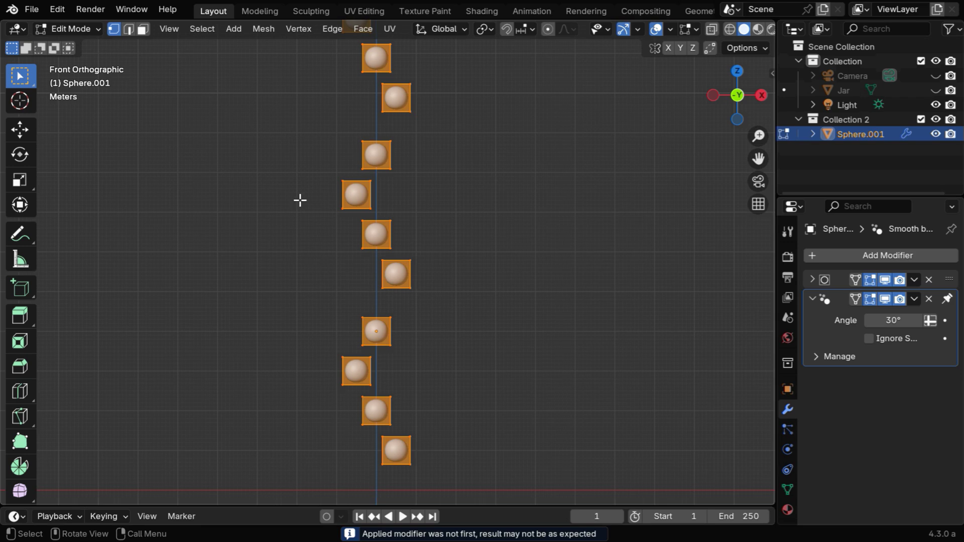
{"action": "left_click", "coordinate": [263, 29]}
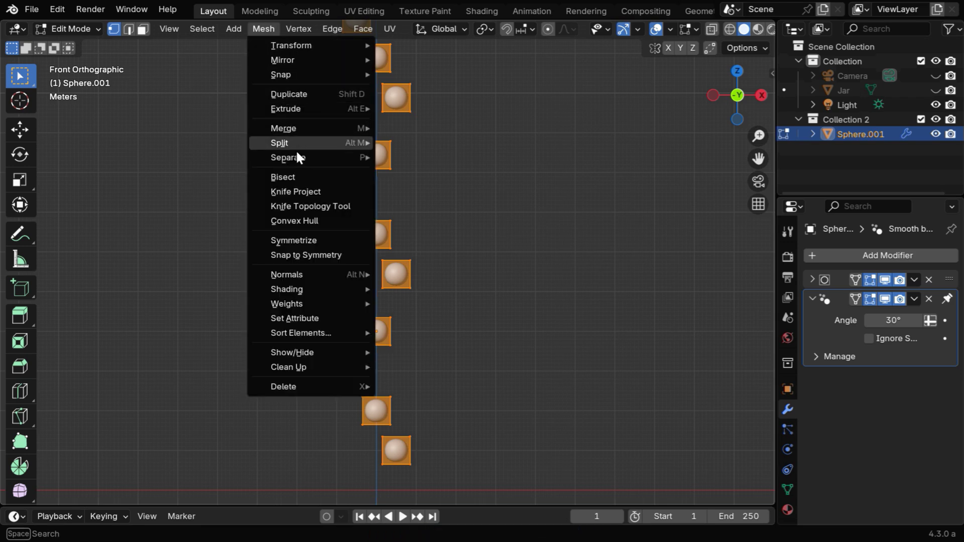
{"action": "mouse_move", "coordinate": [348, 155]}
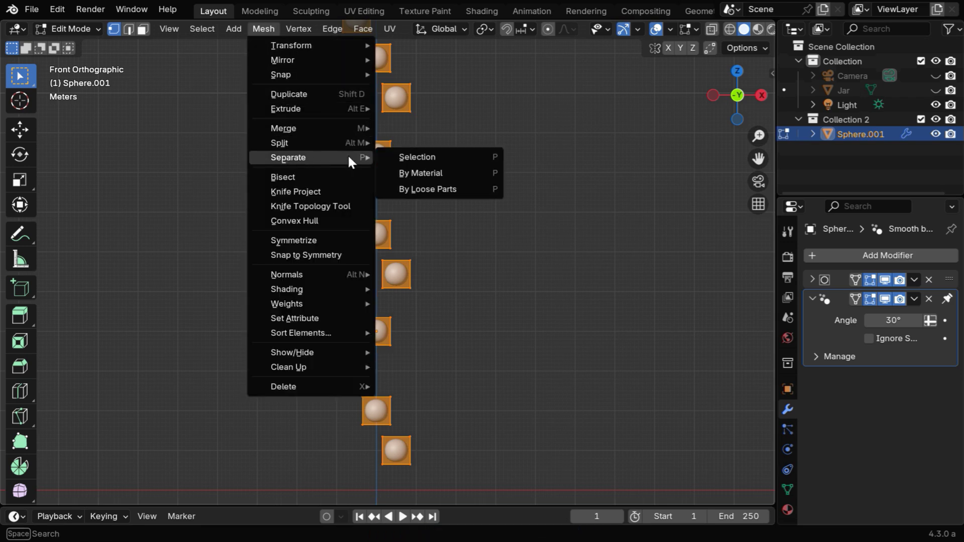
{"action": "left_click", "coordinate": [437, 189]}
{"action": "left_click", "coordinate": [88, 32]}
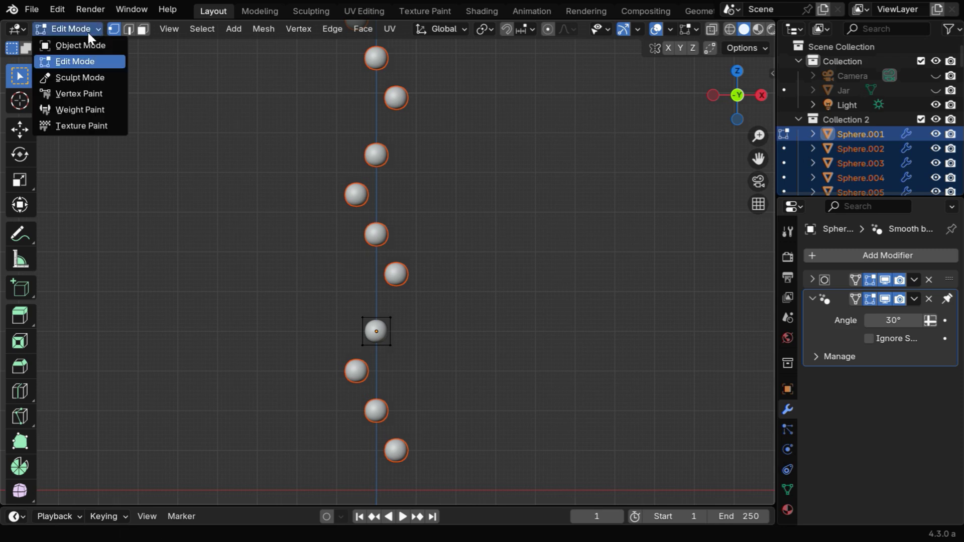
{"action": "left_click", "coordinate": [92, 45]}
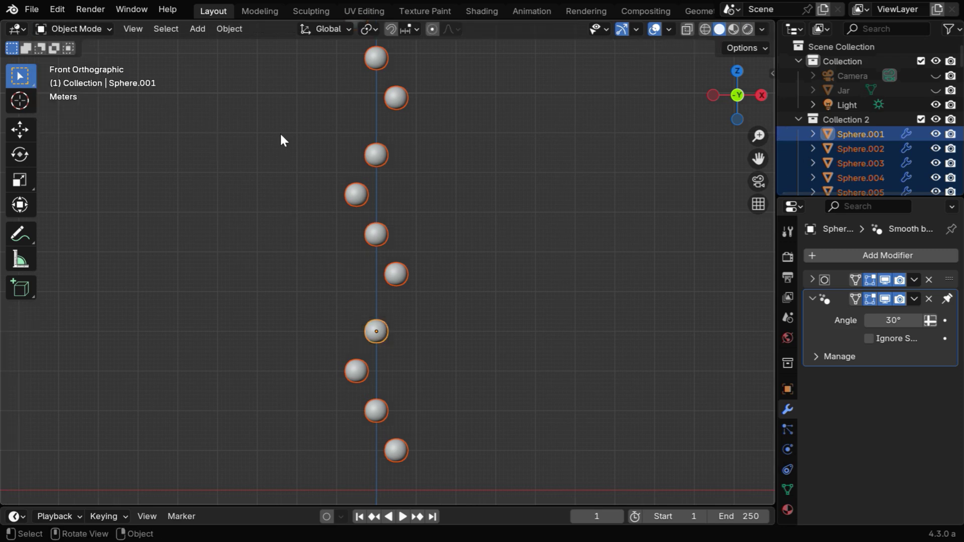
- Set the origin of every selected sphere to its own geometry
{"action": "left_click", "coordinate": [228, 28]}
{"action": "mouse_move", "coordinate": [248, 74]}
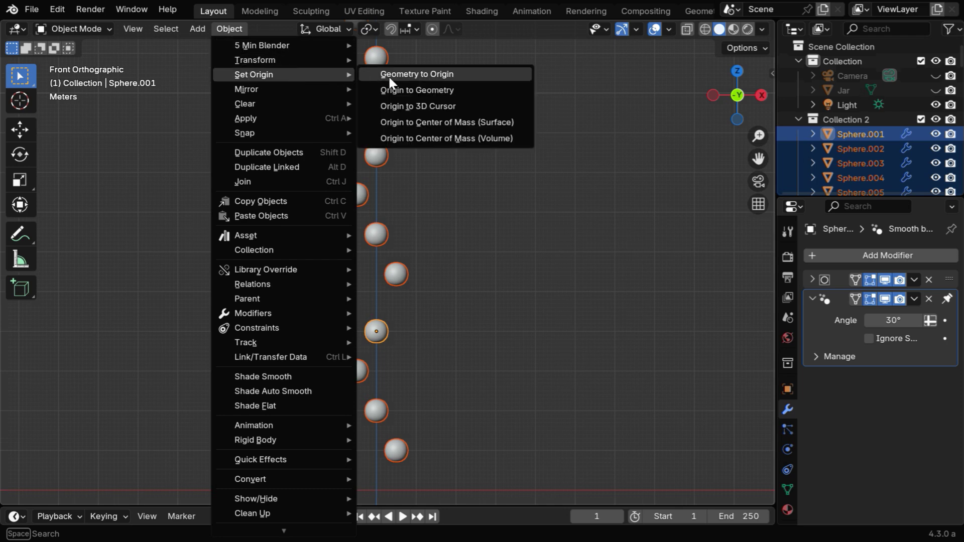
{"action": "left_click", "coordinate": [463, 90]}
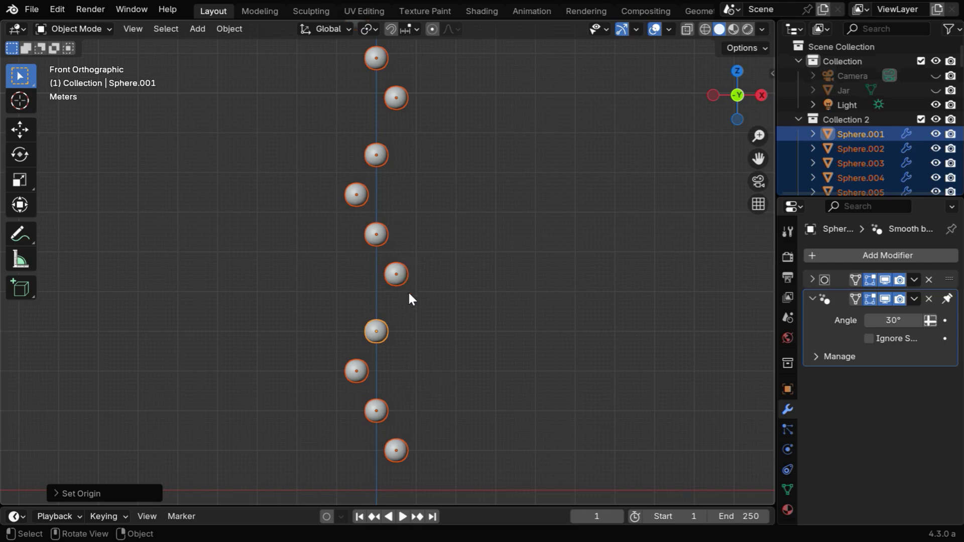
- Link the object data and the materials of the active sphere to all selected spheres
{"action": "left_click", "coordinate": [229, 30]}
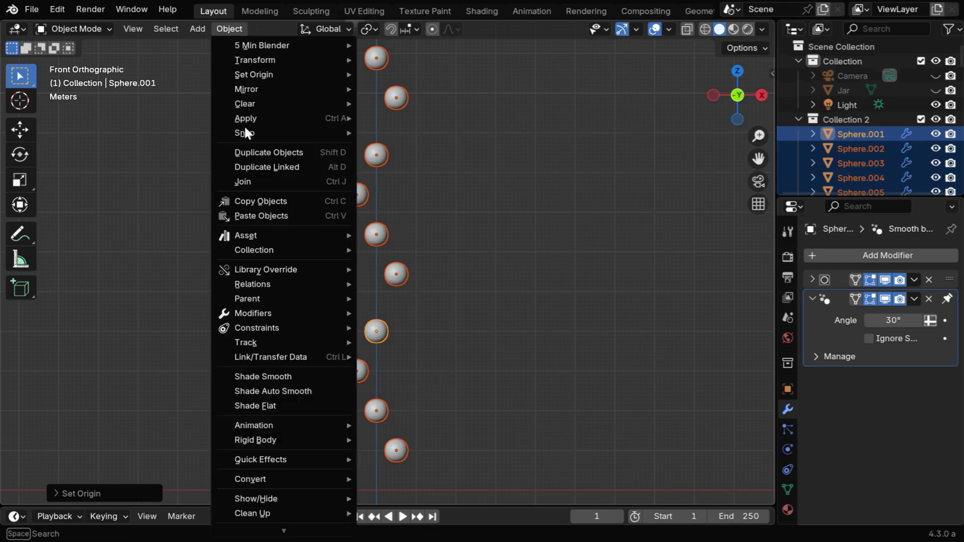
{"action": "mouse_move", "coordinate": [287, 357]}
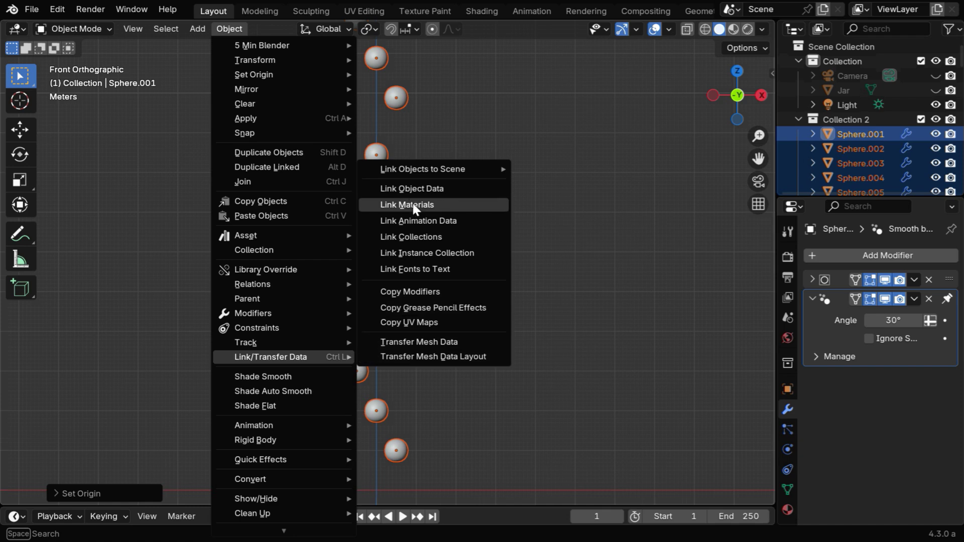
{"action": "left_click", "coordinate": [440, 190]}
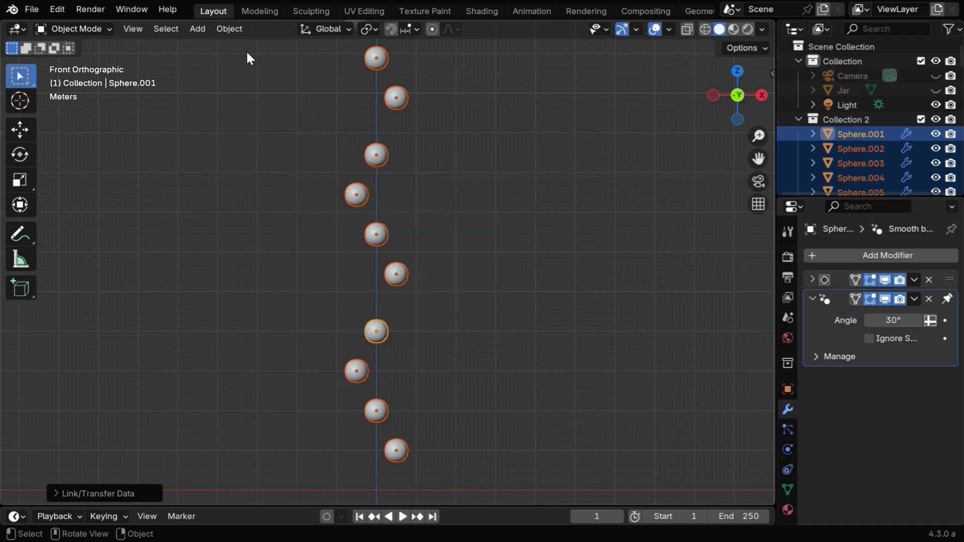
{"action": "left_click", "coordinate": [229, 29]}
{"action": "mouse_move", "coordinate": [294, 357]}
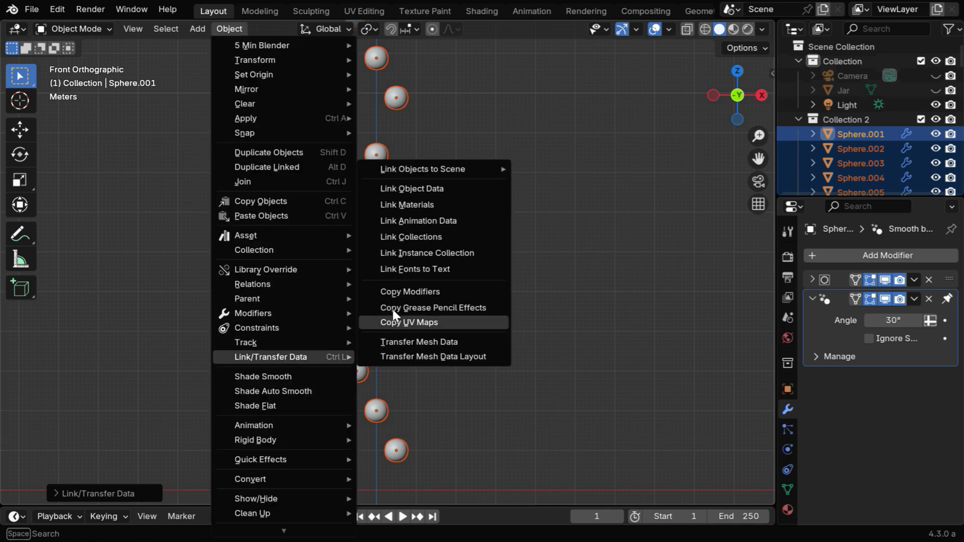
{"action": "left_click", "coordinate": [433, 205]}
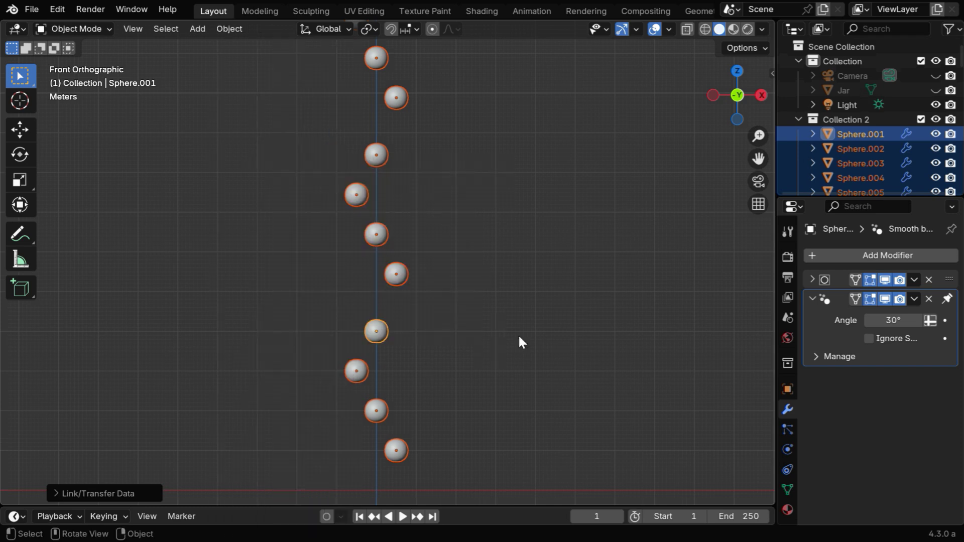
- Add an Active rigid body to Sphere.001 alone and set its collision shape to Sphere
{"action": "left_click", "coordinate": [378, 334]}
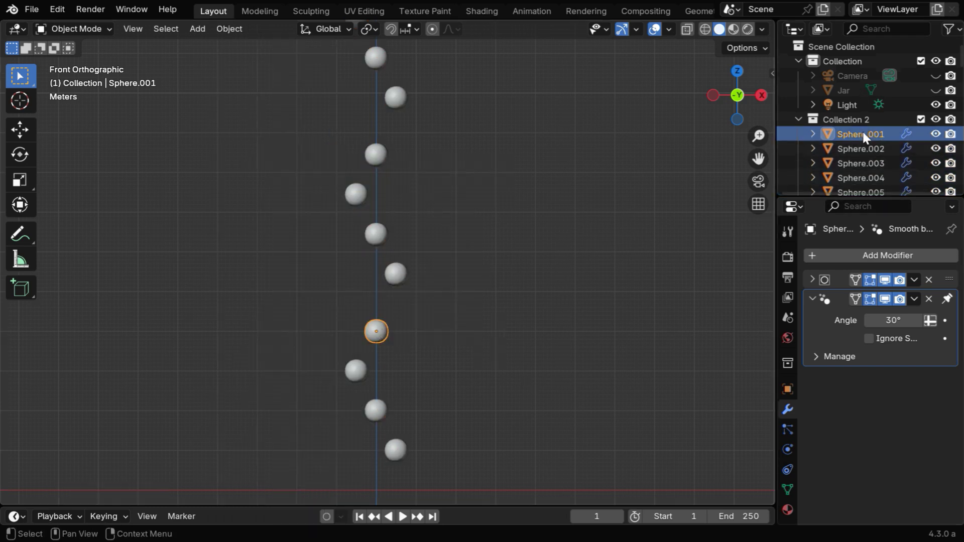
{"action": "left_click", "coordinate": [786, 450]}
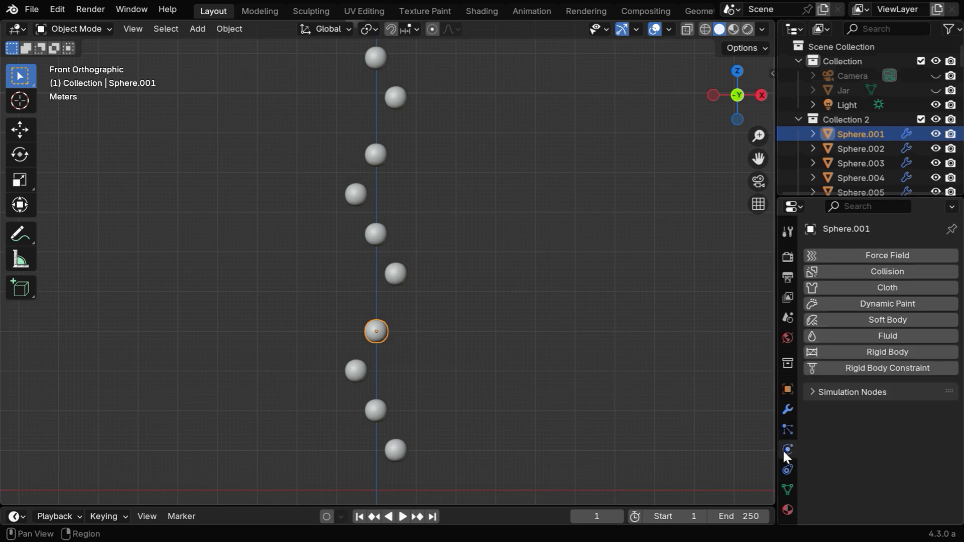
{"action": "left_click", "coordinate": [886, 351]}
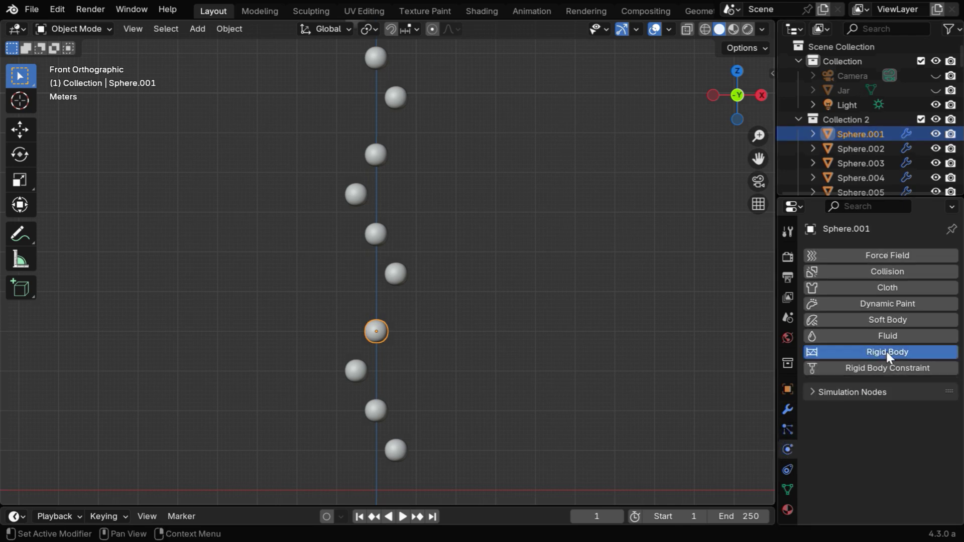
{"action": "scroll", "coordinate": [910, 430], "scroll_direction": "down", "scroll_amount": 6}
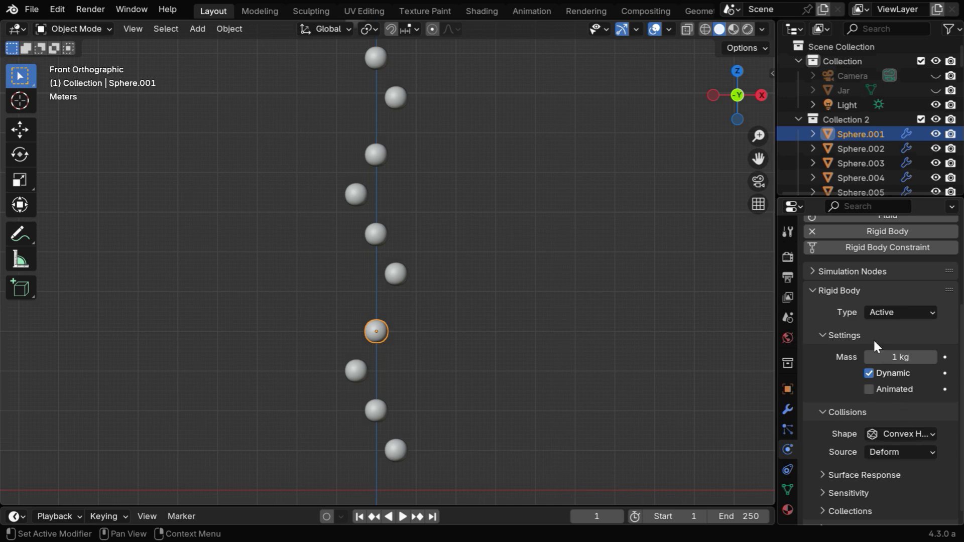
{"action": "scroll", "coordinate": [926, 392], "scroll_direction": "down", "scroll_amount": 1}
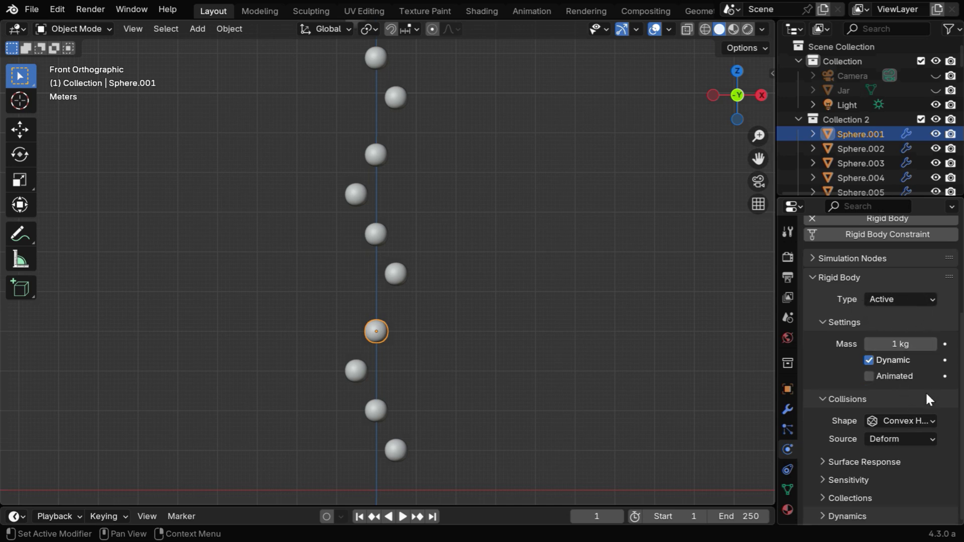
{"action": "left_click", "coordinate": [911, 420]}
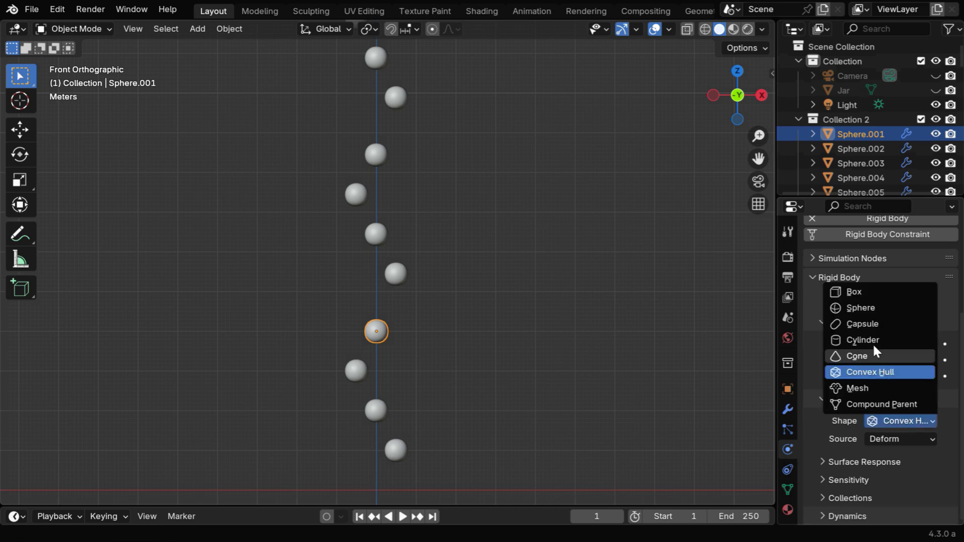
{"action": "left_click", "coordinate": [860, 306]}
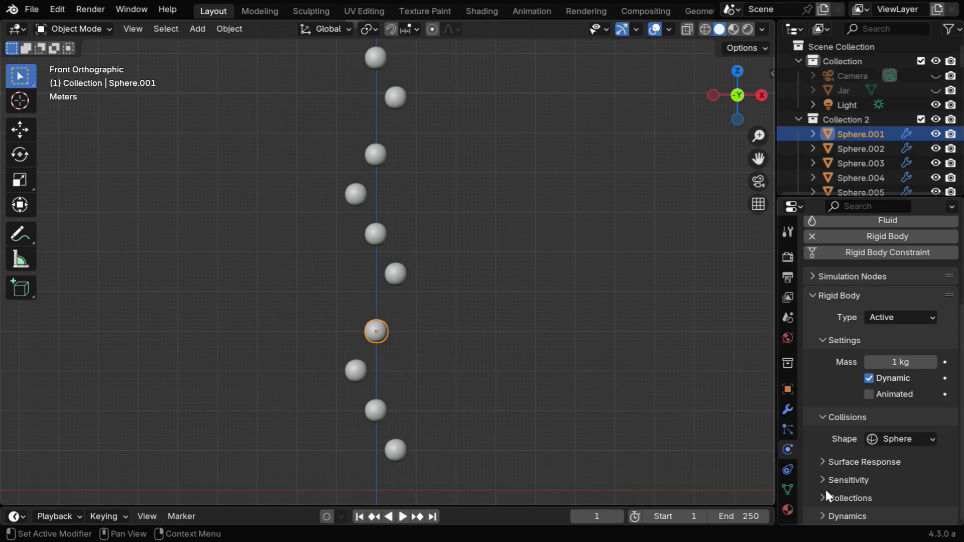
- Set the bounciness in the sphere's rigid body surface response to 0.2
{"action": "left_click", "coordinate": [824, 462]}
{"action": "scroll", "coordinate": [888, 483], "scroll_direction": "down", "scroll_amount": 2}
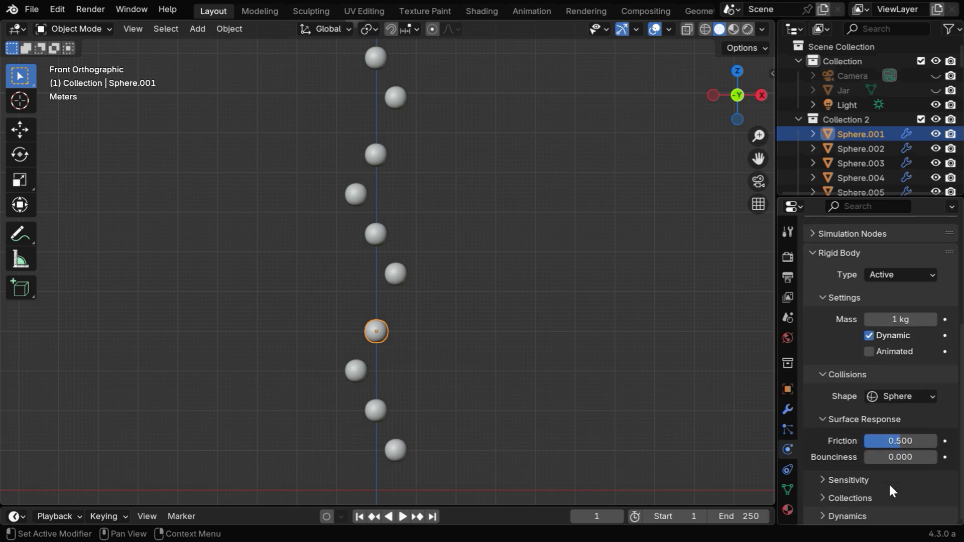
{"action": "left_click", "coordinate": [899, 459]}
{"action": "type", "text": ".2"}
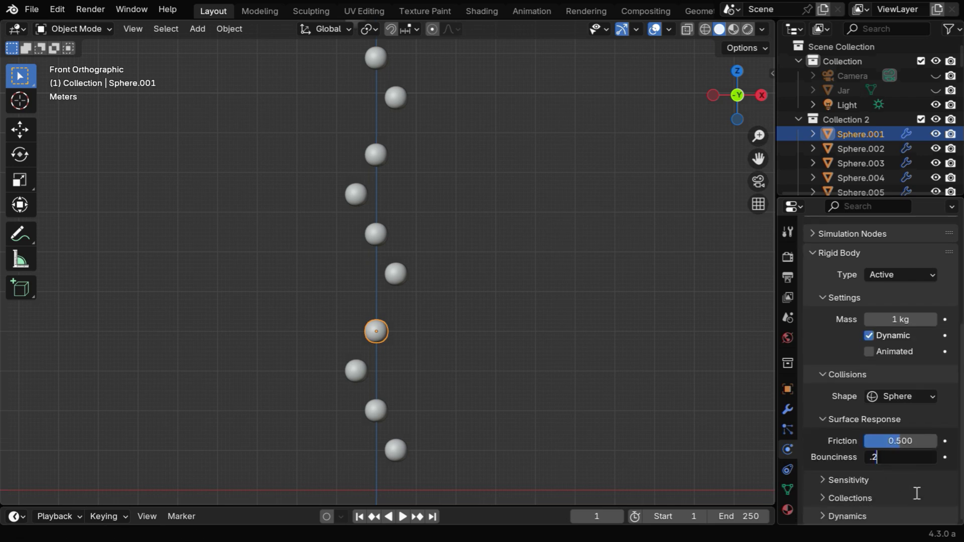
{"action": "key", "text": "Return"}
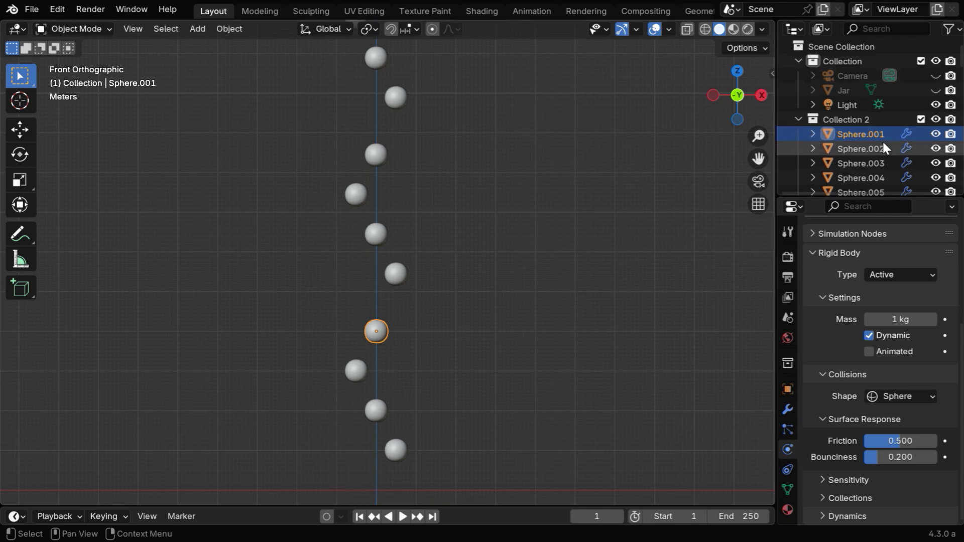
- Extend the selection through Sphere.200 and copy the rigid body settings from the active sphere to all of them
{"action": "left_click_drag", "start_coordinate": [958, 56], "coordinate": [957, 193]}
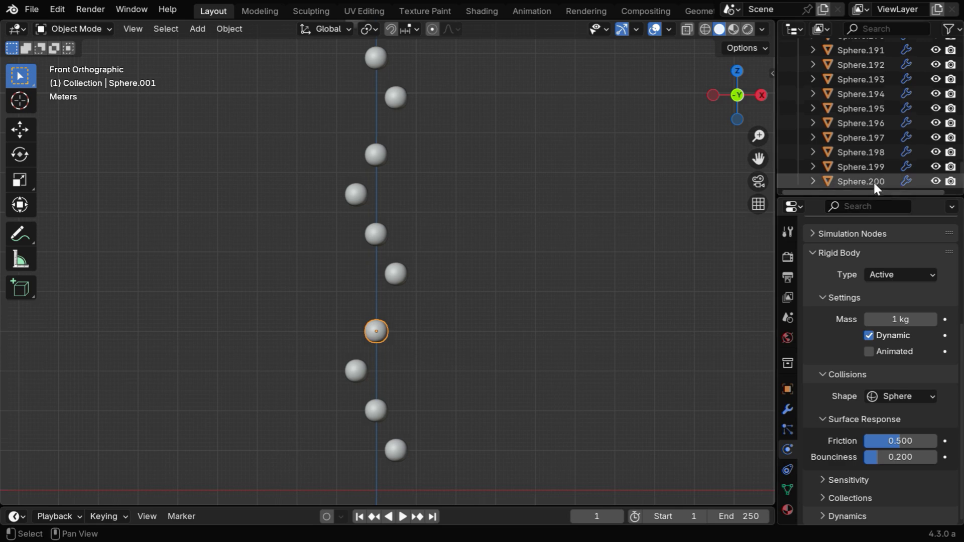
{"action": "left_click", "coordinate": [861, 182], "text": "shift"}
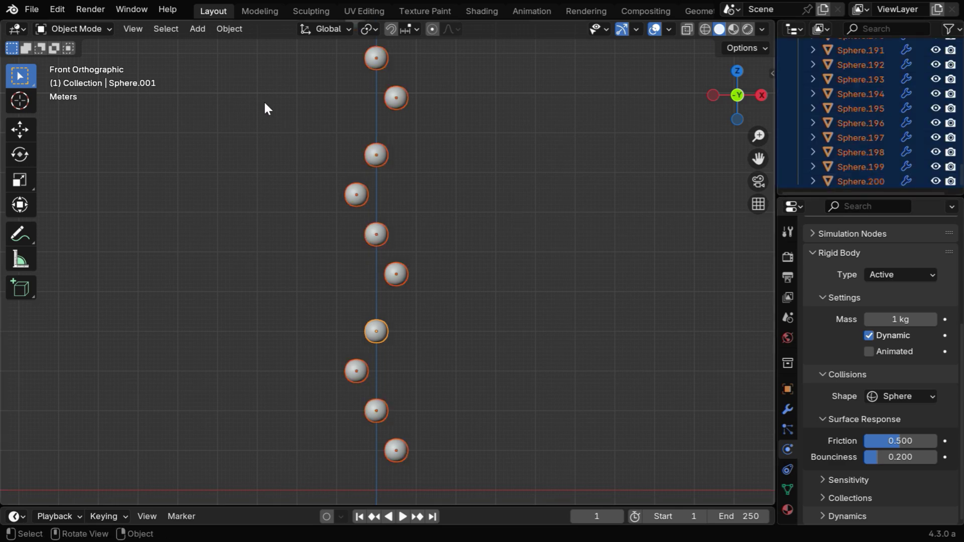
{"action": "left_click", "coordinate": [226, 29]}
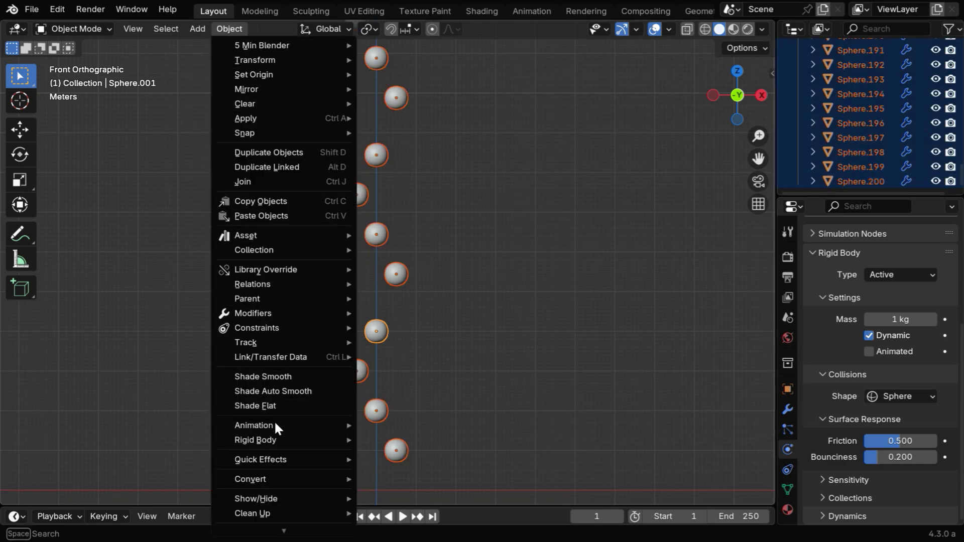
{"action": "mouse_move", "coordinate": [280, 442]}
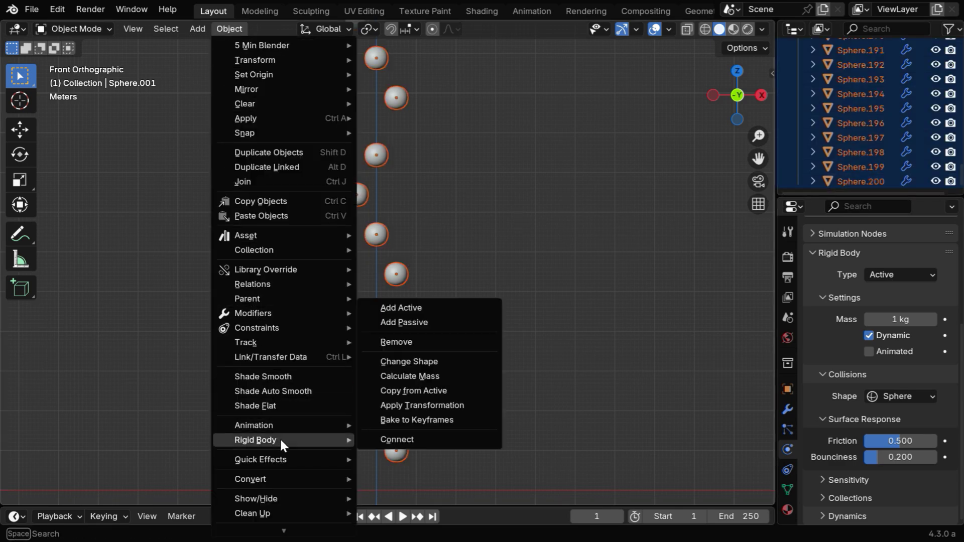
{"action": "left_click", "coordinate": [437, 392]}
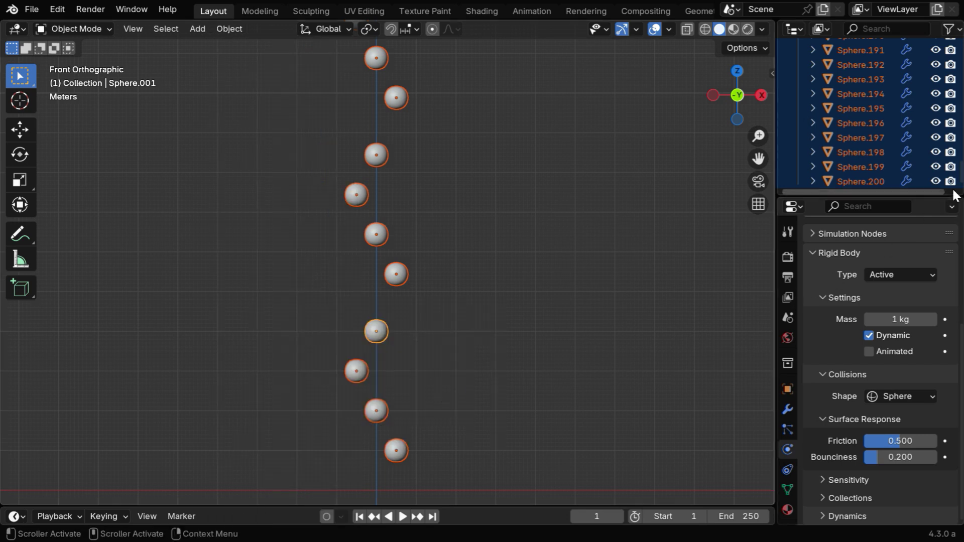
- Collapse Collection 2 in the outliner and unhide the Jar in the viewport
{"action": "left_click_drag", "start_coordinate": [960, 176], "coordinate": [960, 40]}
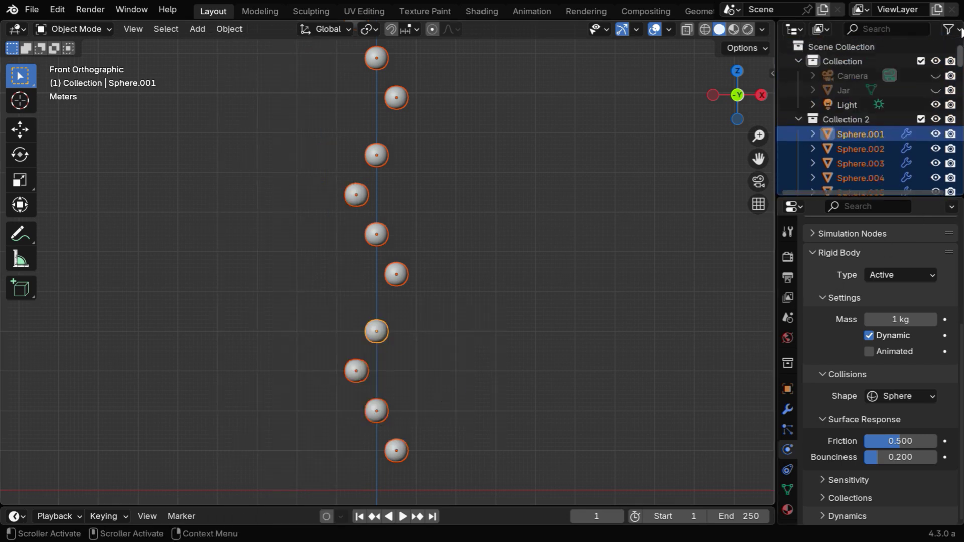
{"action": "left_click", "coordinate": [799, 119]}
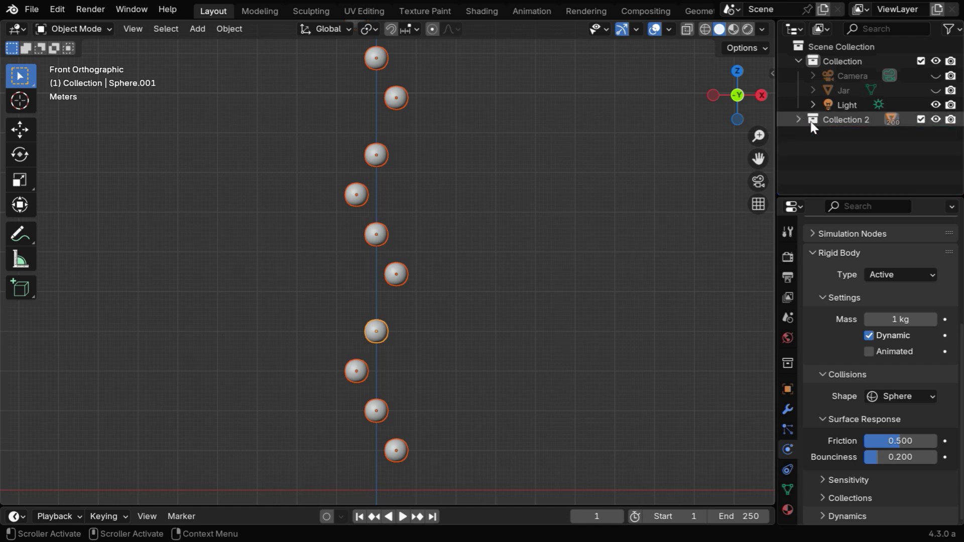
{"action": "left_click", "coordinate": [936, 90]}
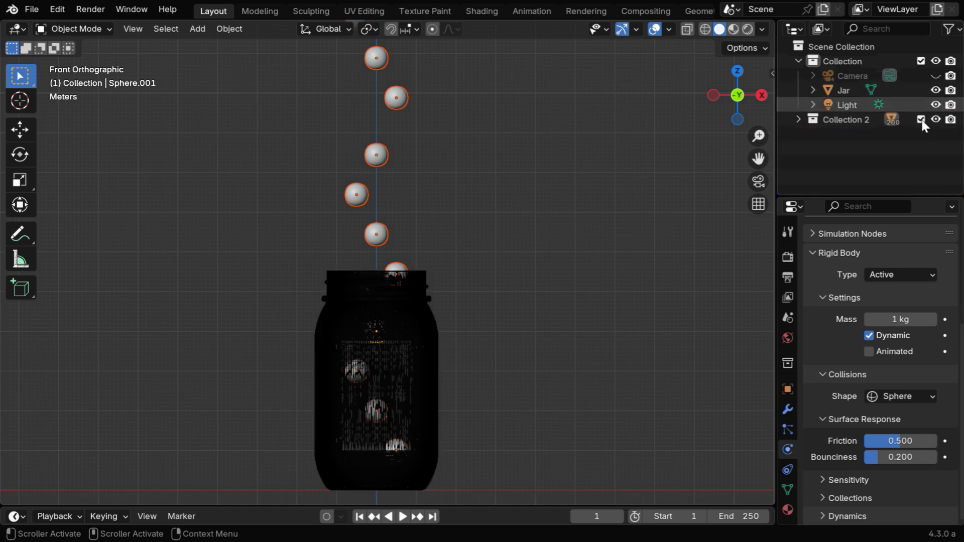
- Add a rigid body to the Jar, with type Passive and collision shape Mesh
{"action": "left_click", "coordinate": [845, 91]}
{"action": "left_click", "coordinate": [914, 352]}
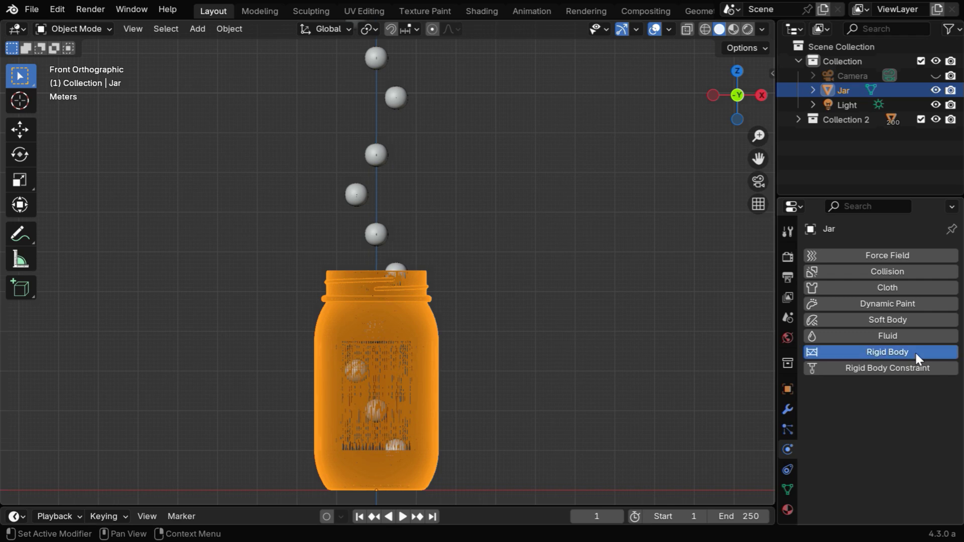
{"action": "left_click", "coordinate": [915, 415]}
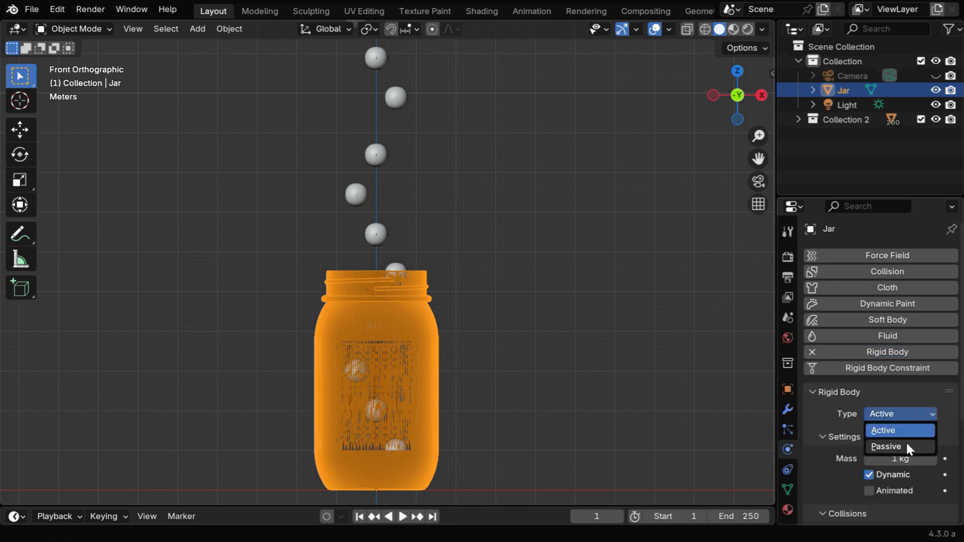
{"action": "left_click", "coordinate": [906, 442]}
{"action": "scroll", "coordinate": [936, 436], "scroll_direction": "down", "scroll_amount": 5}
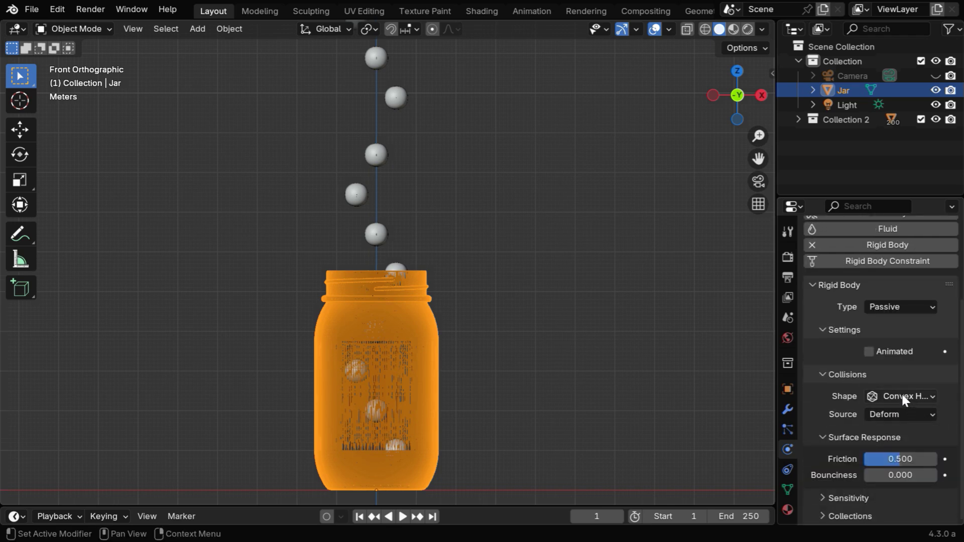
{"action": "left_click", "coordinate": [902, 396]}
{"action": "left_click", "coordinate": [869, 510]}
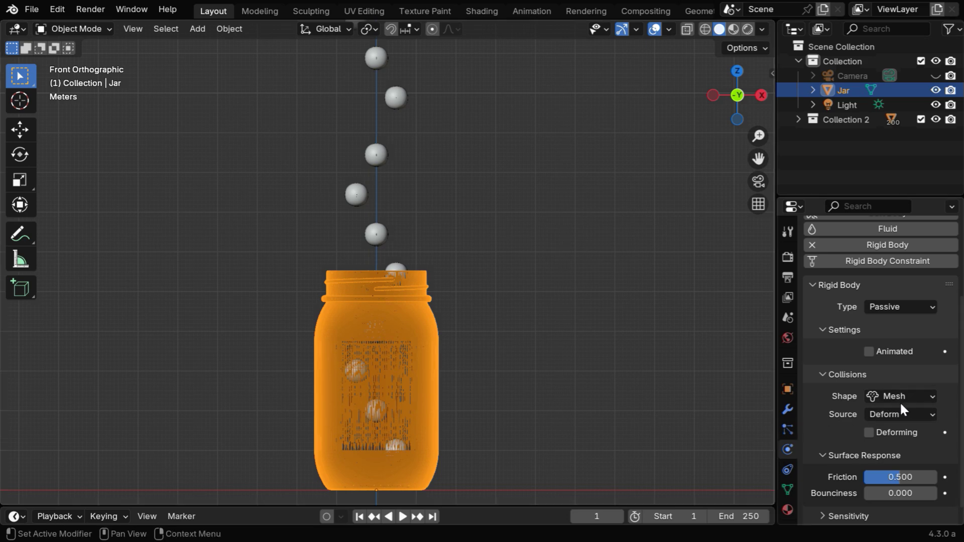
- Set the Jar's rigid body bounciness to 0.5
{"action": "left_click", "coordinate": [899, 493]}
{"action": "key", "text": "BackSpace"}
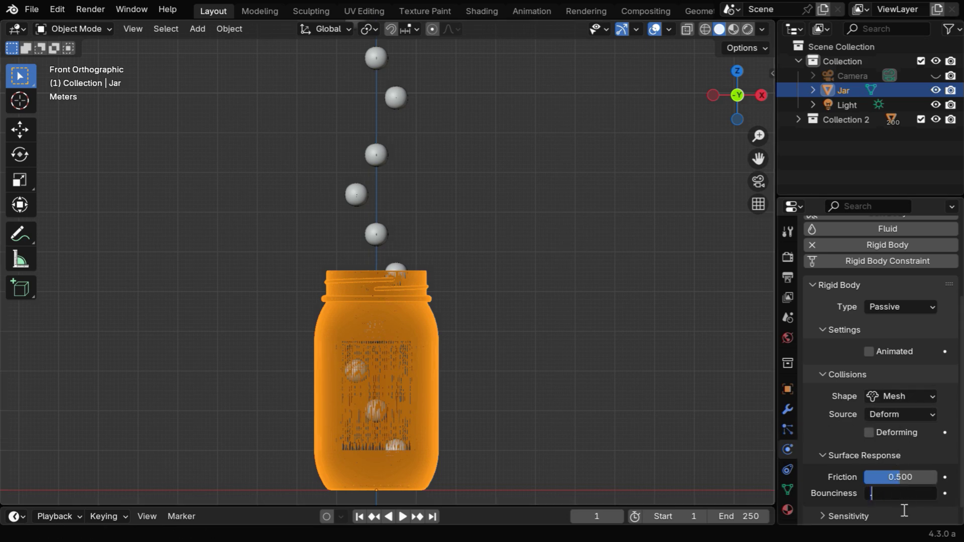
{"action": "type", "text": ".5"}
{"action": "key", "text": "Return"}
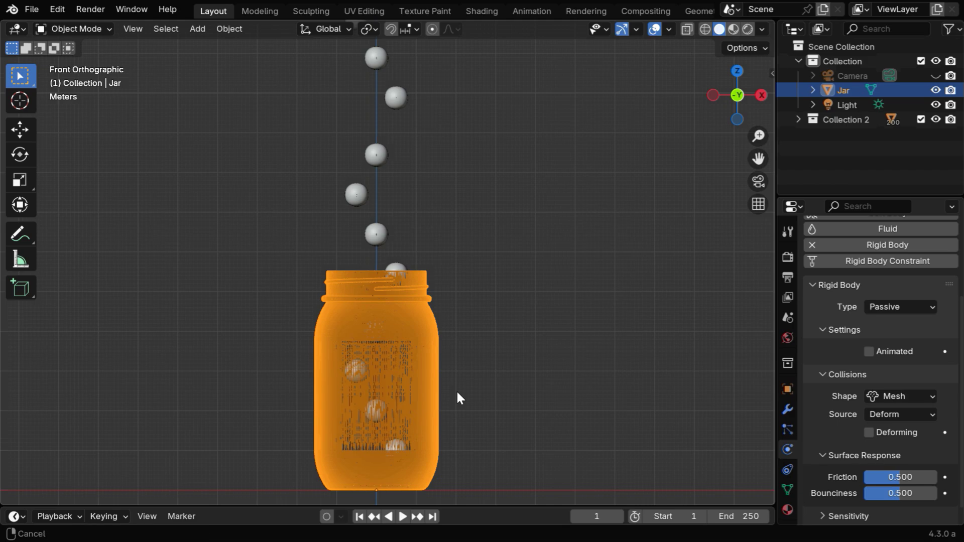
- Play the rigid body simulation to check how the spheres fall into the jar
{"action": "middle_click_drag", "start_coordinate": [456, 390], "coordinate": [464, 316], "text": "shift"}
{"action": "middle_click_drag", "start_coordinate": [508, 356], "coordinate": [505, 309], "text": "ctrl"}
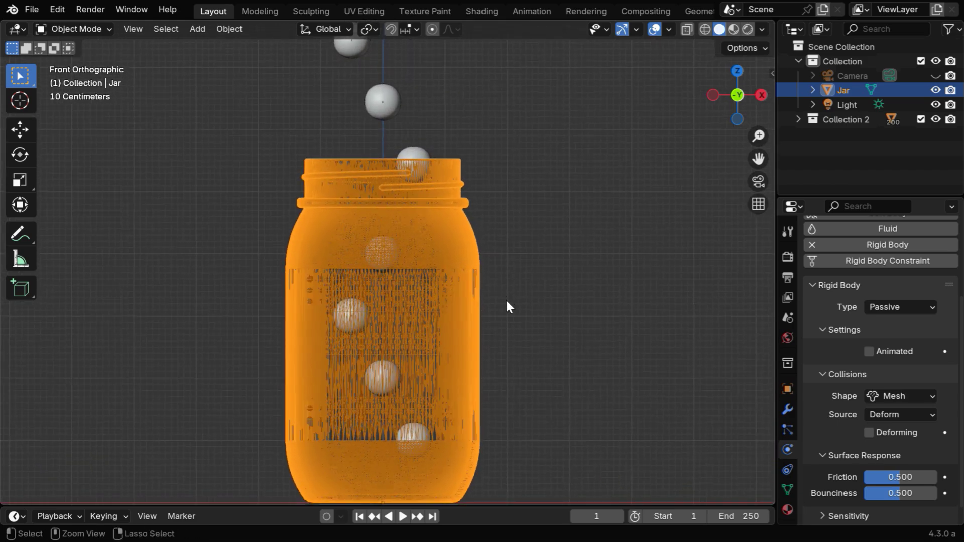
{"action": "left_click", "coordinate": [406, 515]}
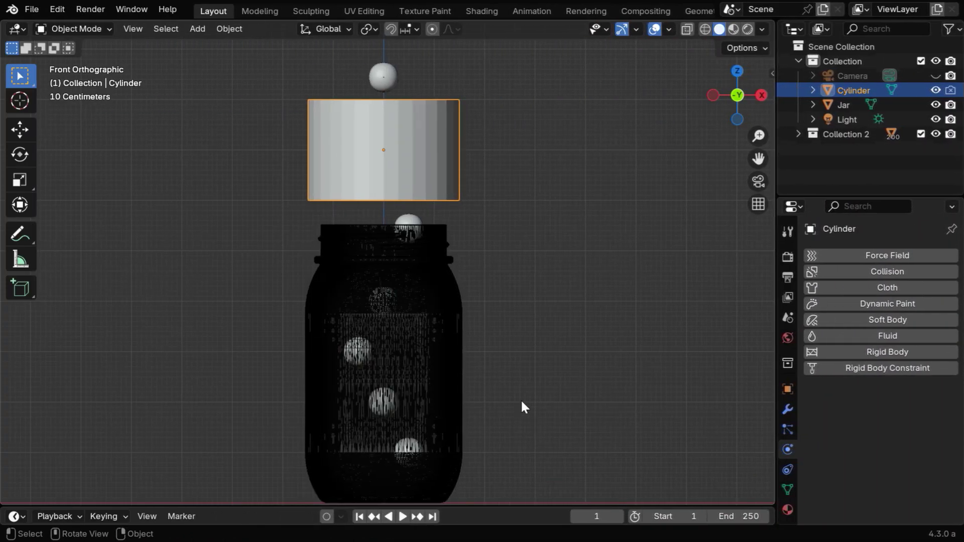
- Add a rigid body to the Cylinder, with type Passive and collision shape Mesh
{"action": "middle_click_drag", "start_coordinate": [472, 194], "coordinate": [463, 269]}
{"action": "middle_click_drag", "start_coordinate": [476, 346], "coordinate": [476, 296]}
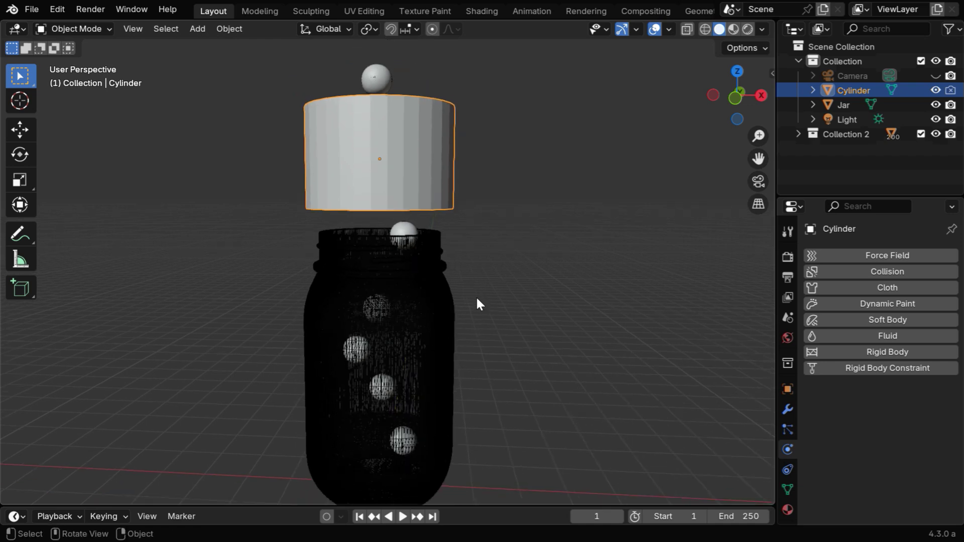
{"action": "left_click", "coordinate": [875, 353]}
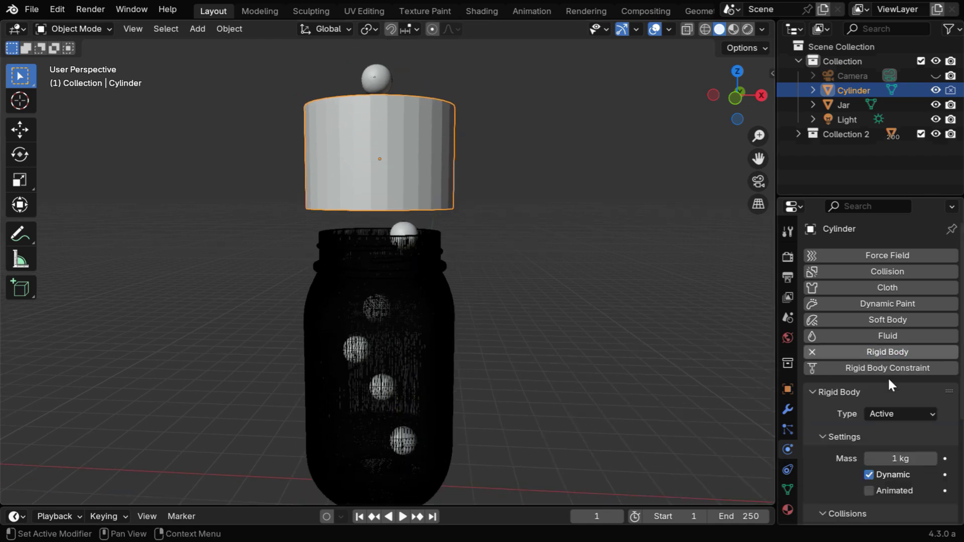
{"action": "left_click", "coordinate": [892, 413]}
{"action": "left_click", "coordinate": [891, 445]}
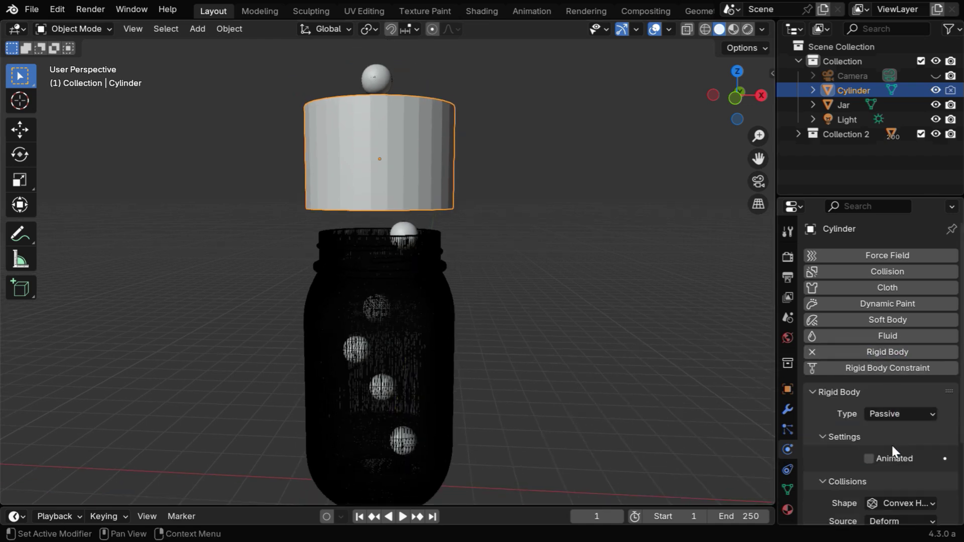
{"action": "scroll", "coordinate": [893, 445], "scroll_direction": "down", "scroll_amount": 5}
{"action": "left_click", "coordinate": [895, 396]}
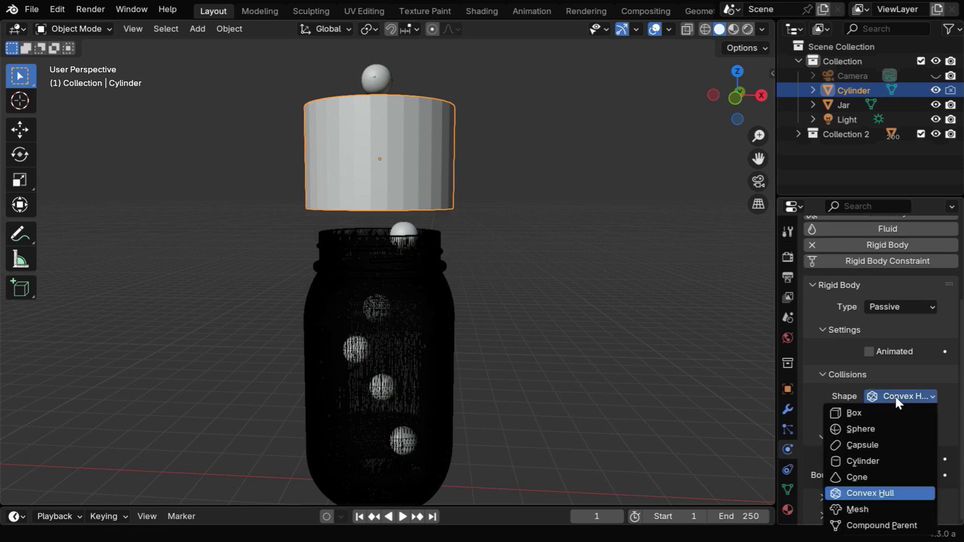
{"action": "left_click", "coordinate": [867, 510]}
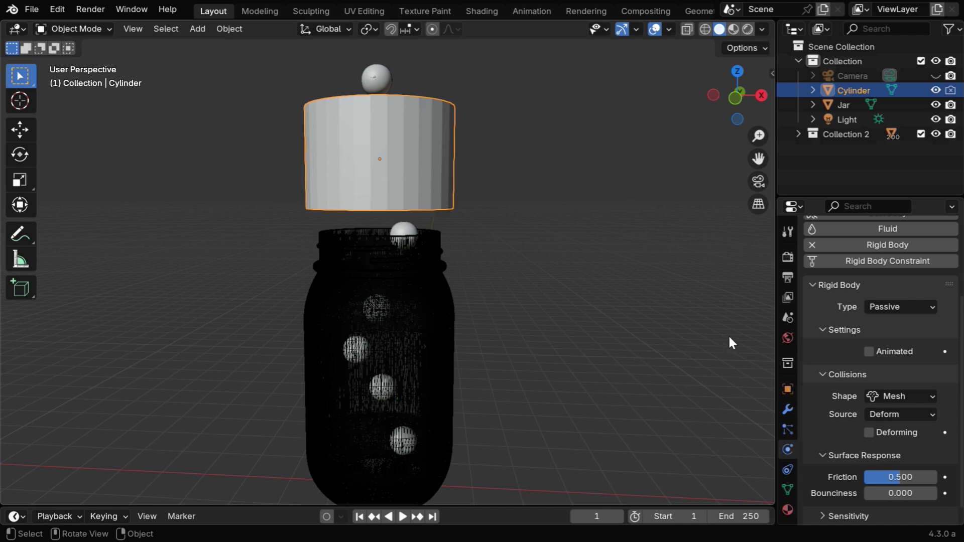
- Set both the timeline's end frame and the Rigid Body World cache's end frame to 300
{"action": "left_click", "coordinate": [788, 317]}
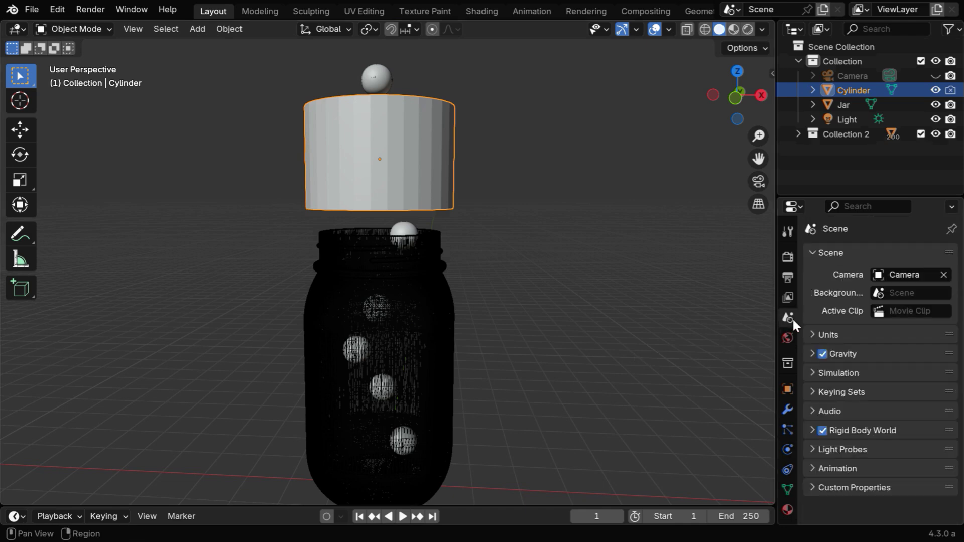
{"action": "left_click", "coordinate": [812, 430]}
{"action": "scroll", "coordinate": [859, 468], "scroll_direction": "down", "scroll_amount": 6}
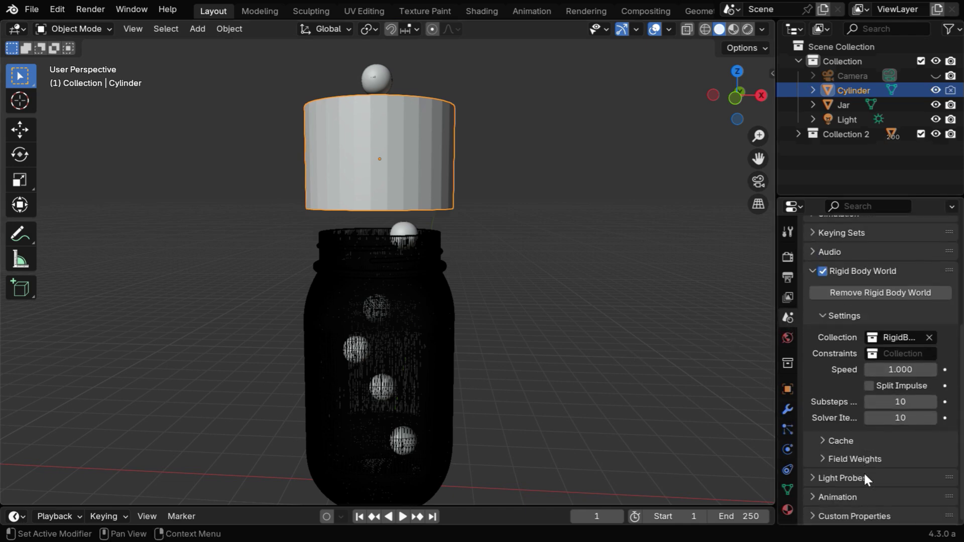
{"action": "left_click", "coordinate": [823, 440]}
{"action": "scroll", "coordinate": [888, 472], "scroll_direction": "down", "scroll_amount": 4}
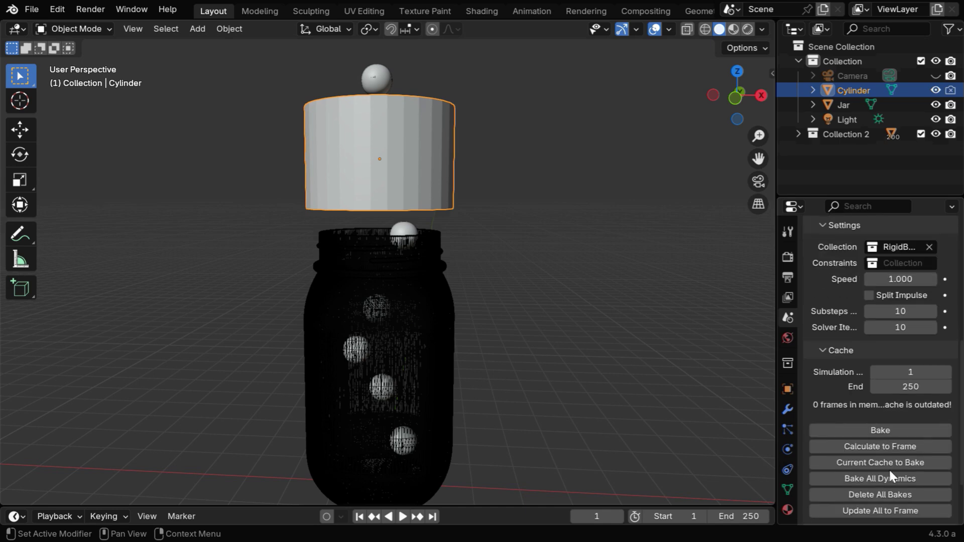
{"action": "scroll", "coordinate": [889, 468], "scroll_direction": "down", "scroll_amount": 3}
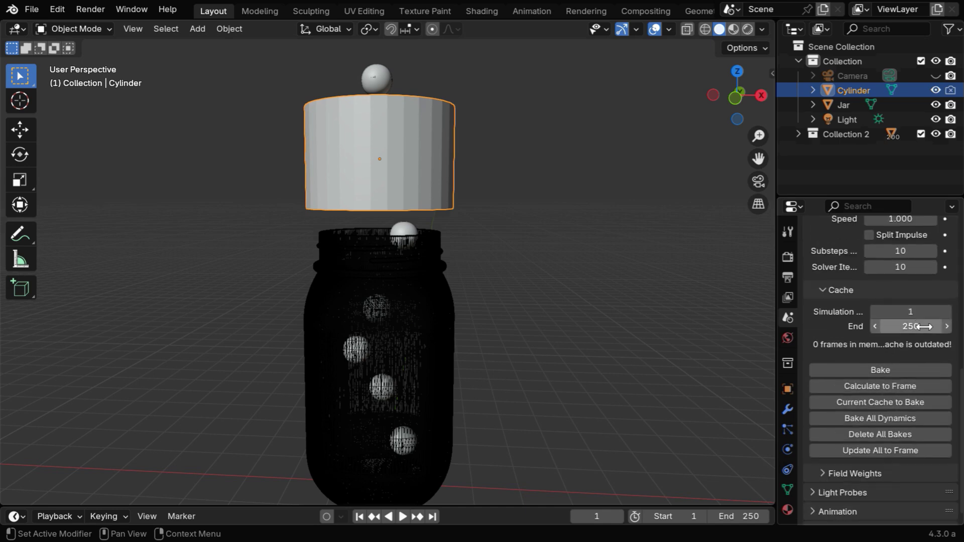
{"action": "left_click", "coordinate": [751, 516]}
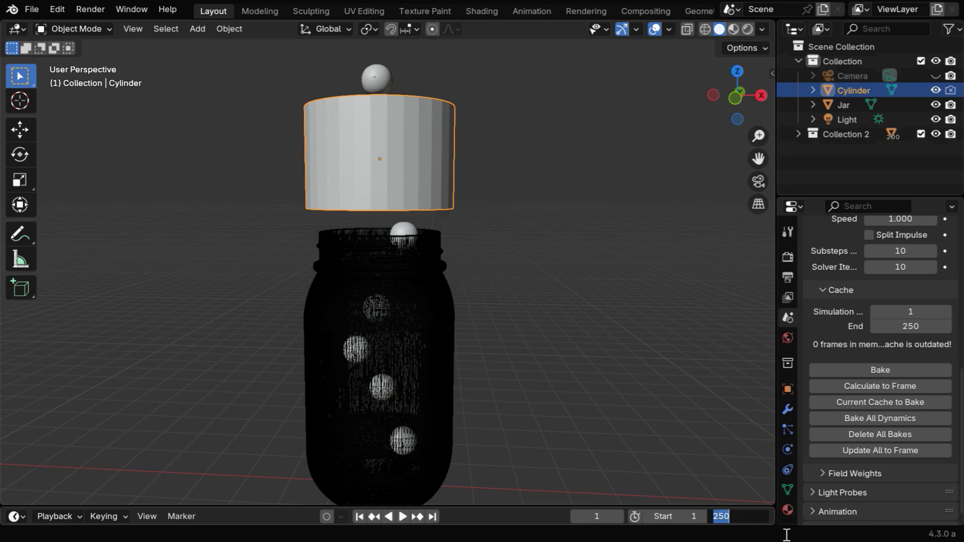
{"action": "type", "text": "300"}
{"action": "key", "text": "Return"}
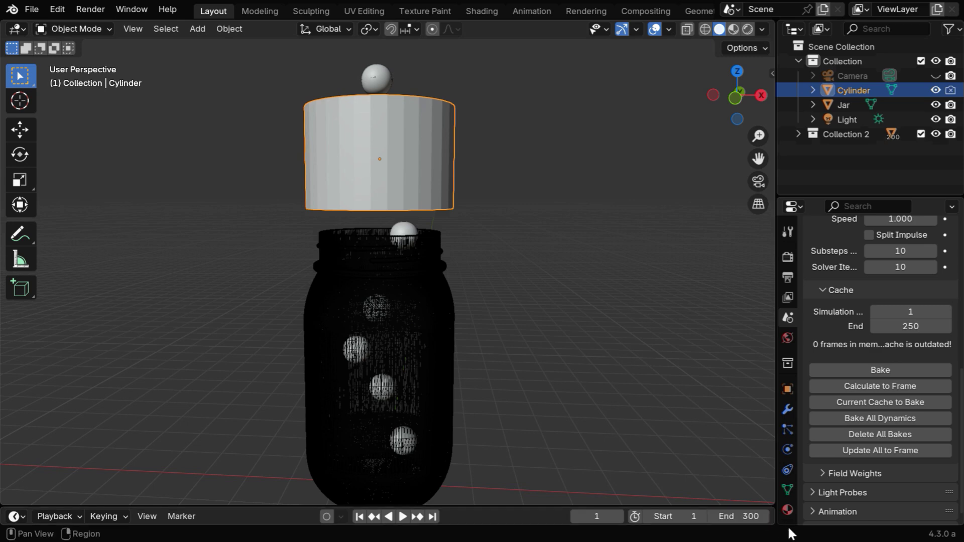
{"action": "left_click", "coordinate": [924, 326]}
{"action": "type", "text": "3"}
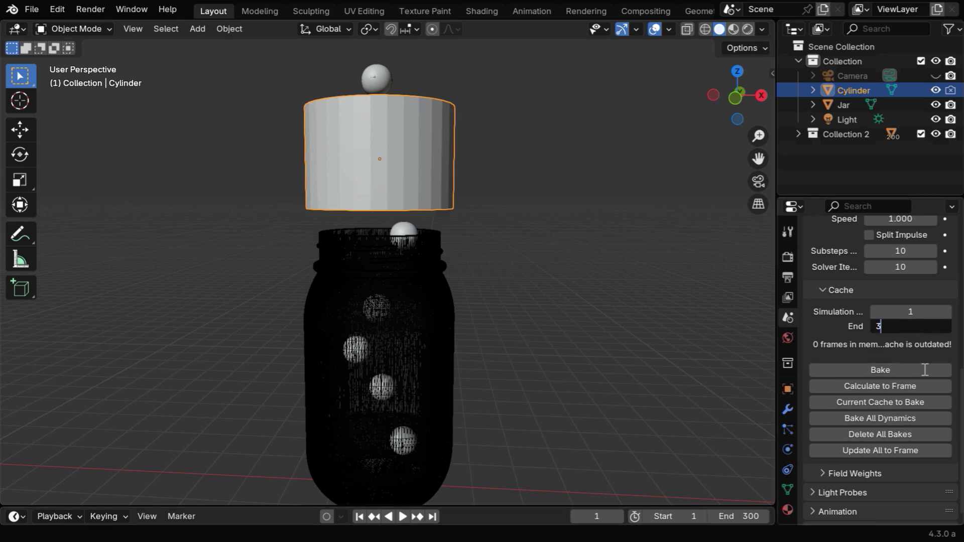
{"action": "type", "text": "00"}
{"action": "key", "text": "Return"}
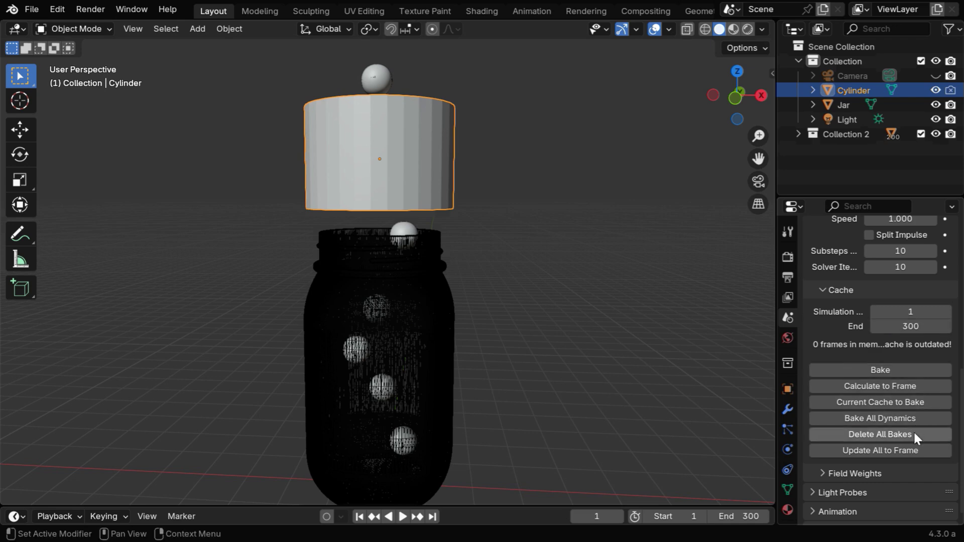
- Bake all dynamics and play the baked simulation to check how the spheres fill the jar
{"action": "left_click", "coordinate": [899, 418]}
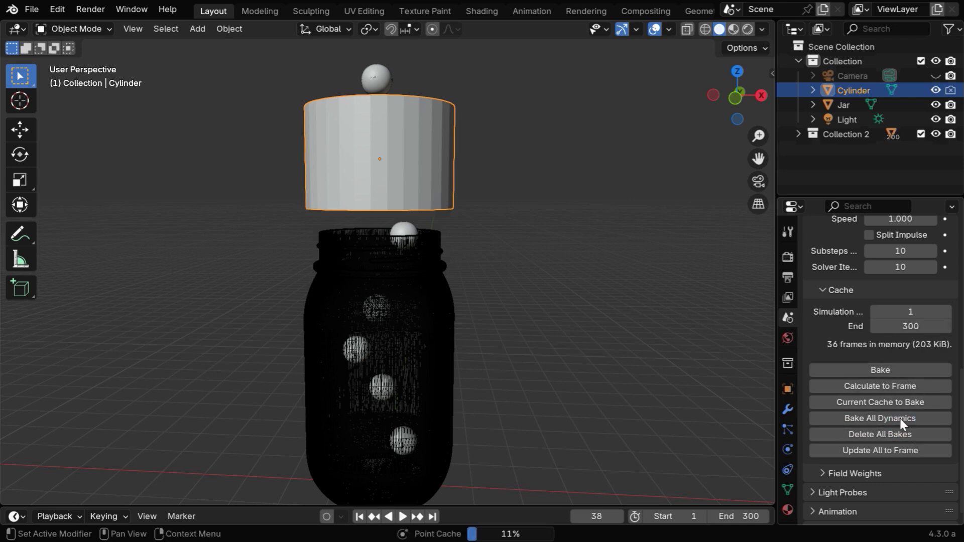
{"action": "left_click", "coordinate": [432, 426]}
{"action": "middle_click_drag", "start_coordinate": [502, 387], "coordinate": [495, 401], "text": "ctrl"}
{"action": "key", "text": "space"}
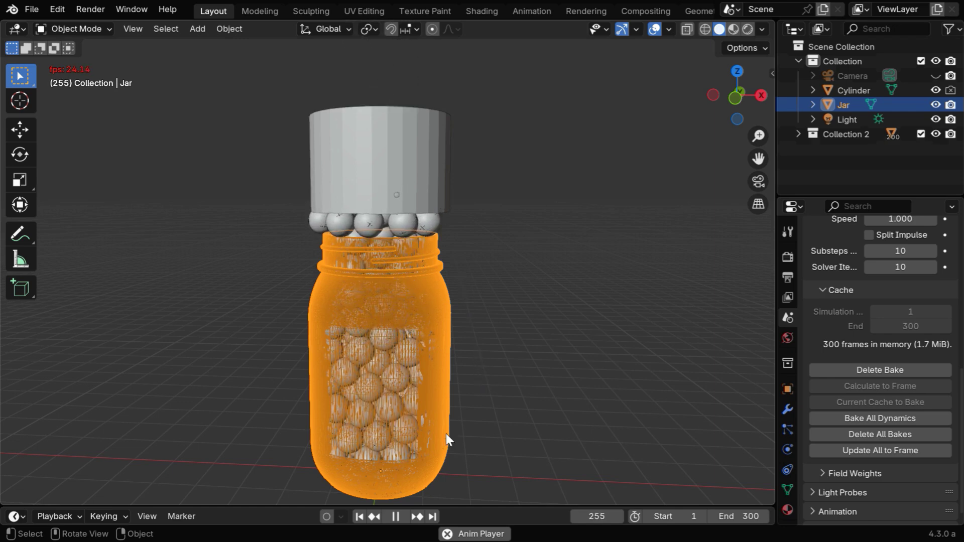
{"action": "left_click", "coordinate": [396, 516]}
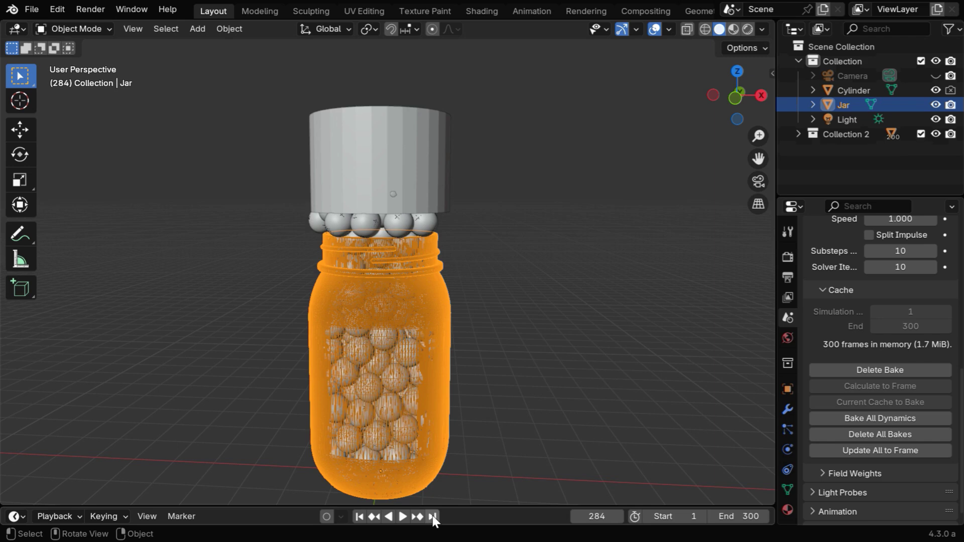
- At the last frame, apply the rigid body transformation to the Cylinder, the Jar and all spheres
{"action": "left_click", "coordinate": [432, 516]}
{"action": "left_click_drag", "start_coordinate": [213, 88], "coordinate": [509, 484]}
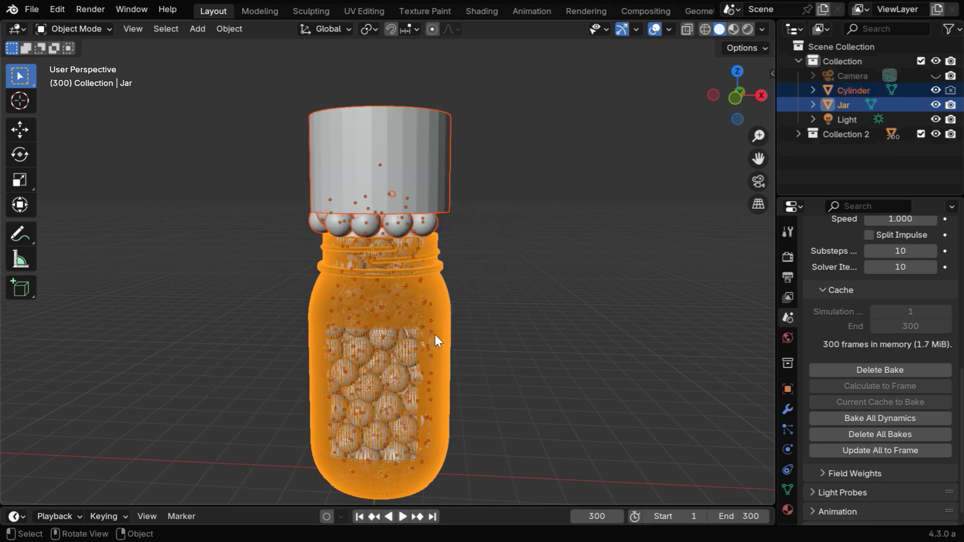
{"action": "left_click", "coordinate": [234, 30]}
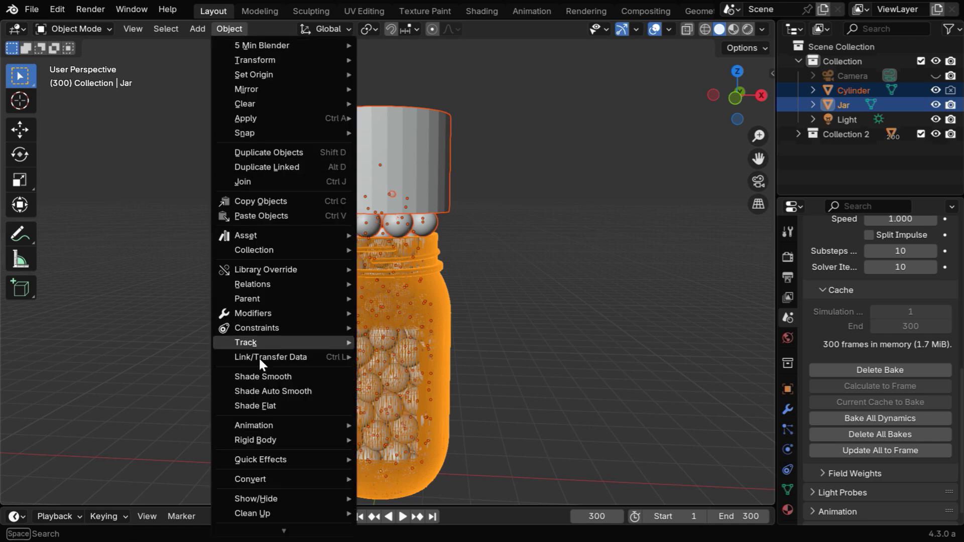
{"action": "mouse_move", "coordinate": [272, 439]}
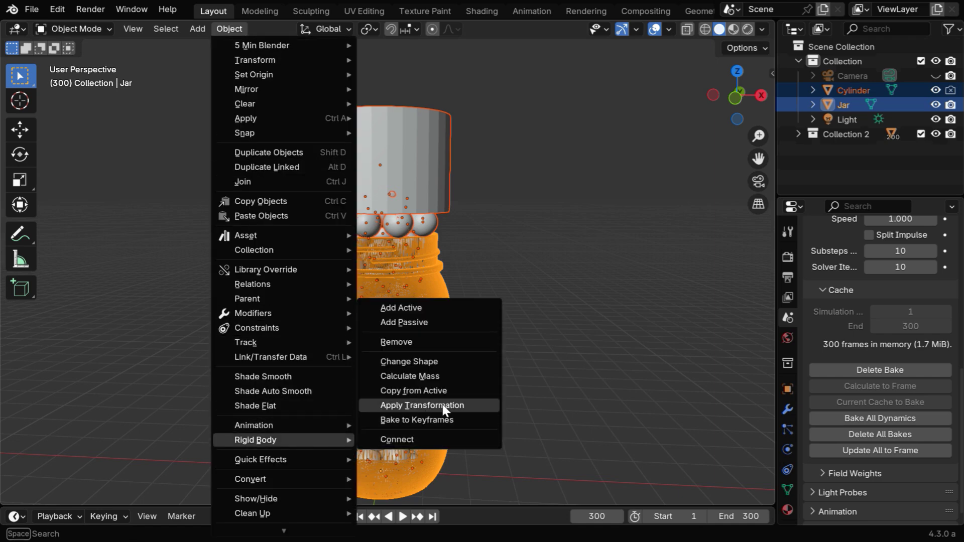
{"action": "left_click", "coordinate": [457, 406]}
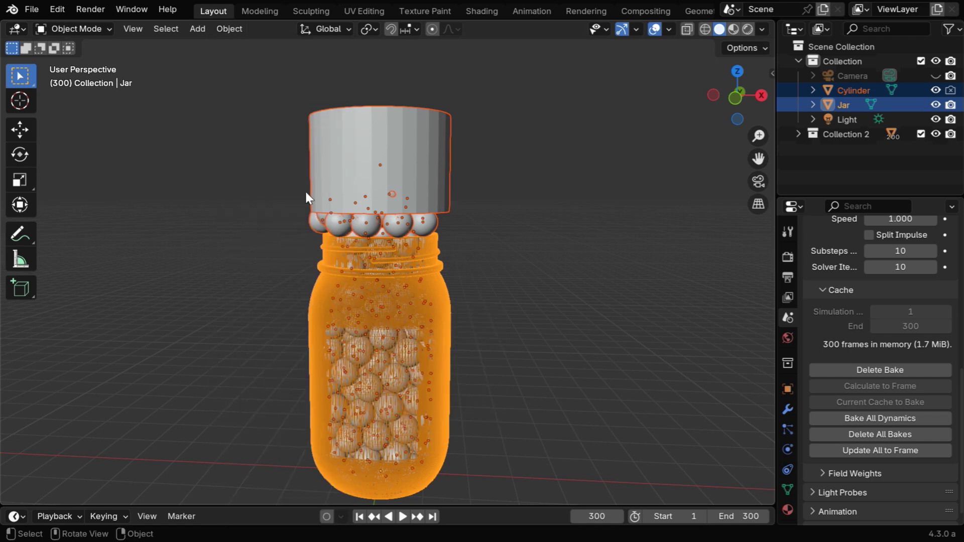
- Remove the rigid bodies from all selected objects, compare the first and last frames, and return to frame 1
{"action": "left_click", "coordinate": [231, 30]}
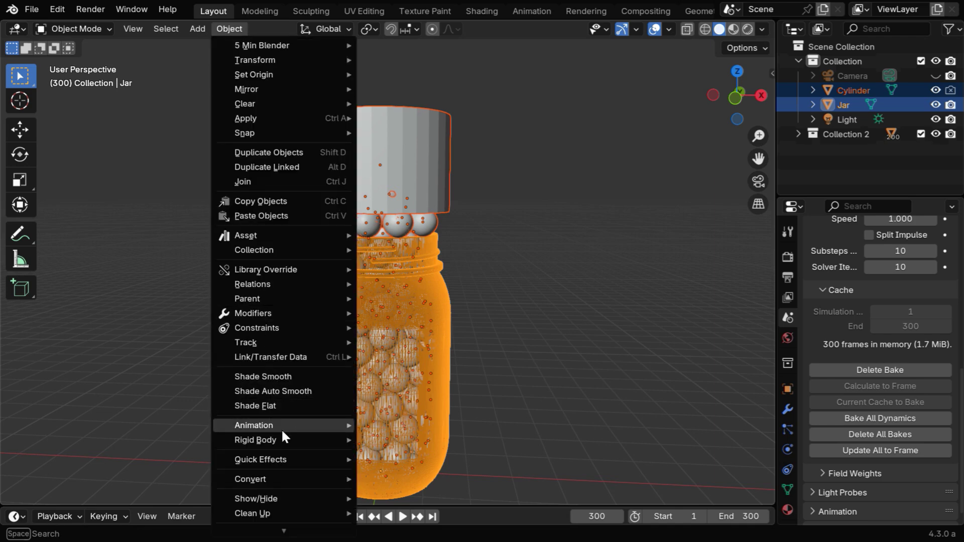
{"action": "mouse_move", "coordinate": [287, 436]}
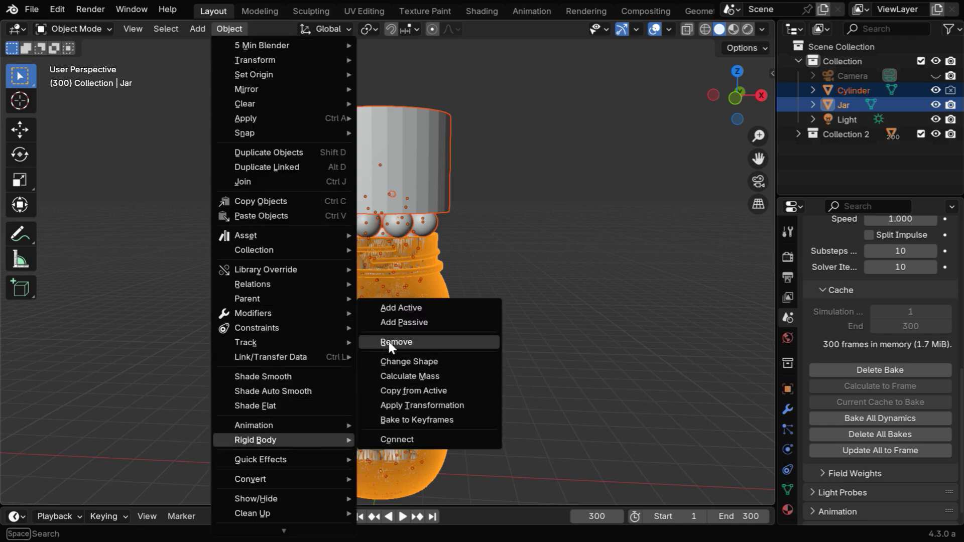
{"action": "left_click", "coordinate": [432, 342]}
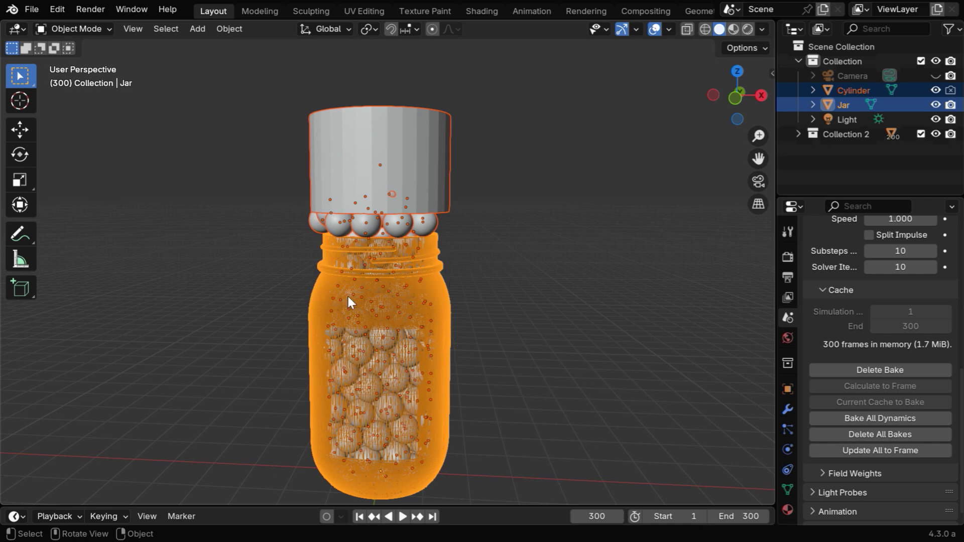
{"action": "left_click", "coordinate": [519, 371]}
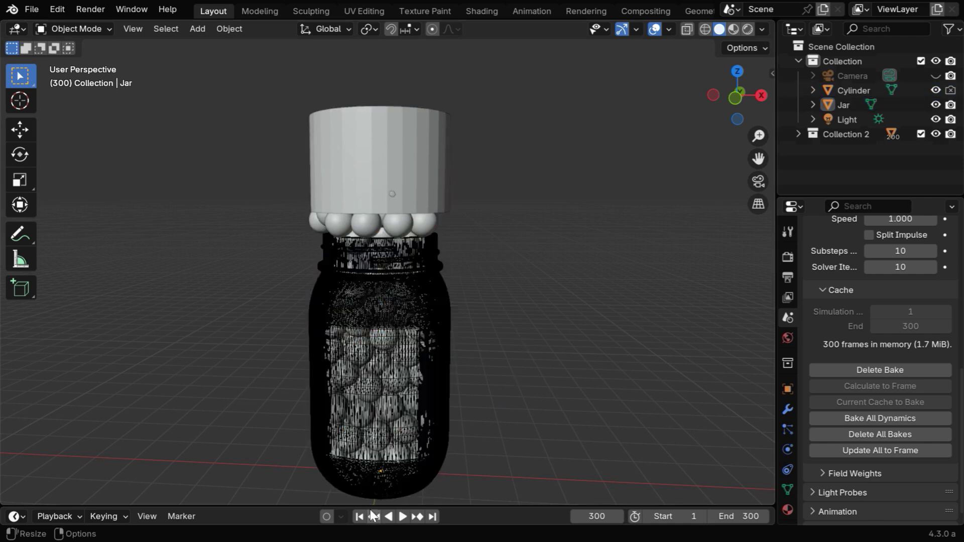
{"action": "left_click", "coordinate": [360, 517]}
{"action": "left_click", "coordinate": [434, 516]}
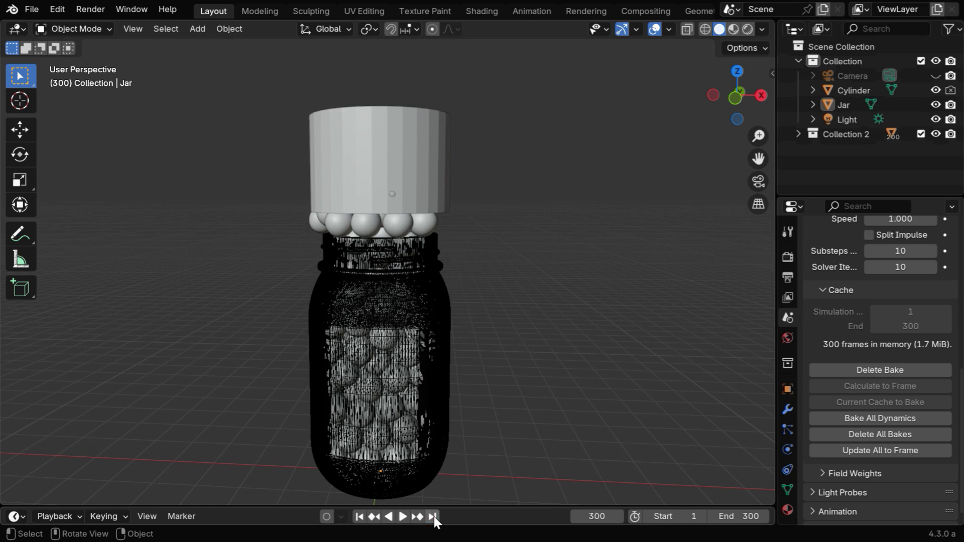
{"action": "left_click", "coordinate": [361, 517]}
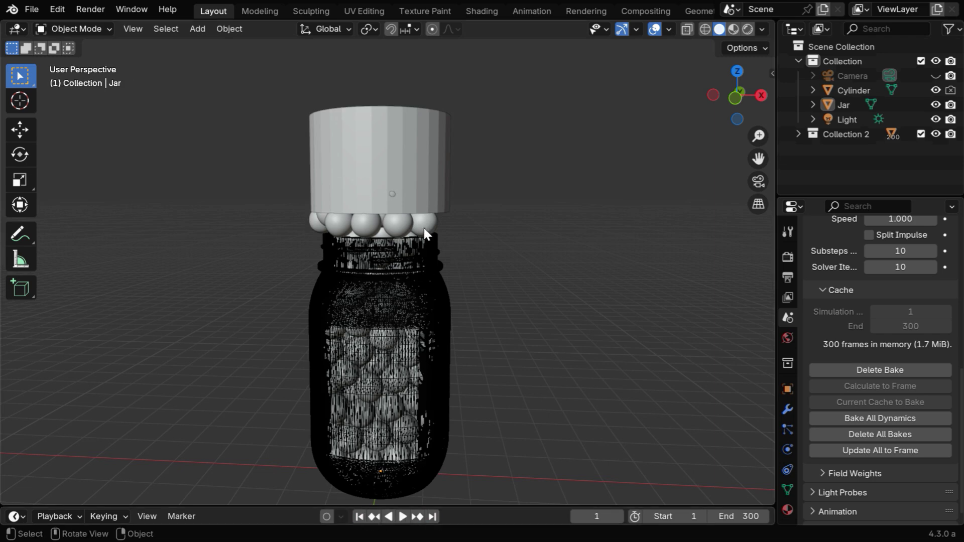
- Delete the Cylinder and the spheres piled up above the jar's mouth
{"action": "left_click", "coordinate": [414, 168]}
{"action": "key", "text": "x"}
{"action": "left_click", "coordinate": [414, 167]}
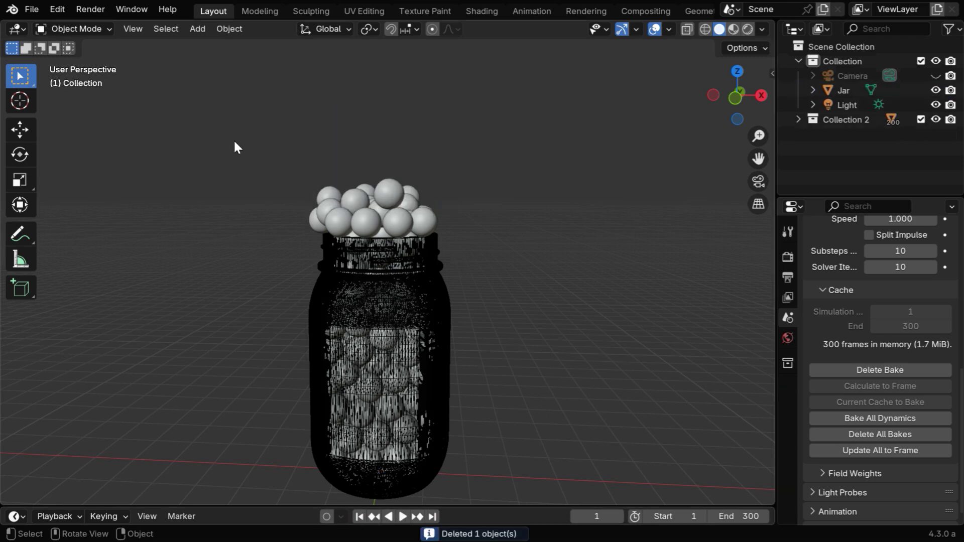
{"action": "left_click_drag", "start_coordinate": [234, 142], "coordinate": [477, 224]}
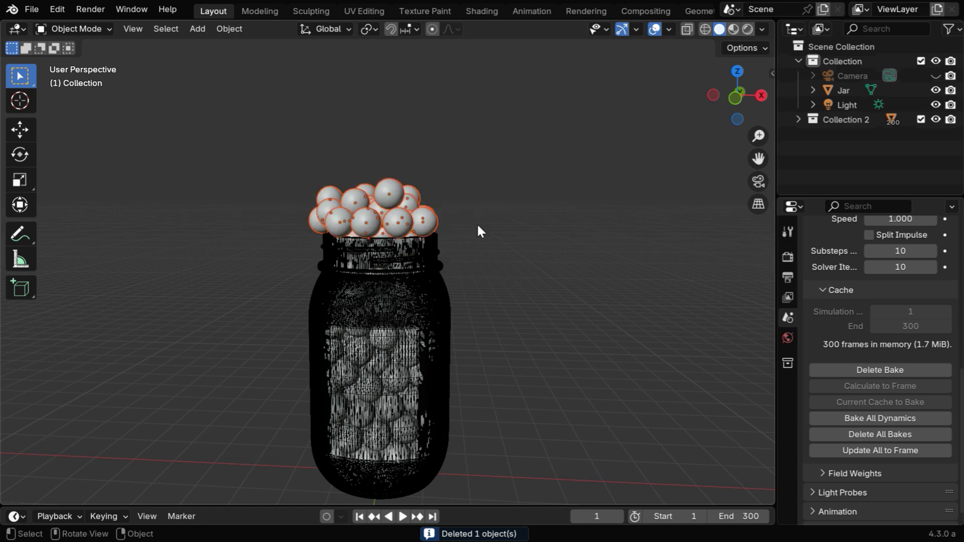
{"action": "key", "text": "x"}
{"action": "left_click", "coordinate": [478, 225]}
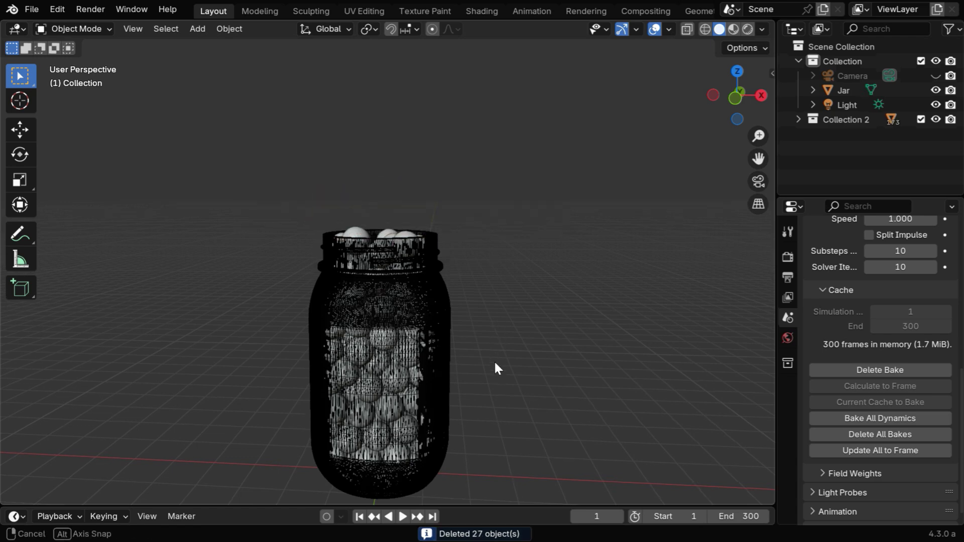
- Parent all remaining spheres to the Jar with Object (Keep Transform)
{"action": "middle_click_drag", "start_coordinate": [495, 364], "coordinate": [529, 366]}
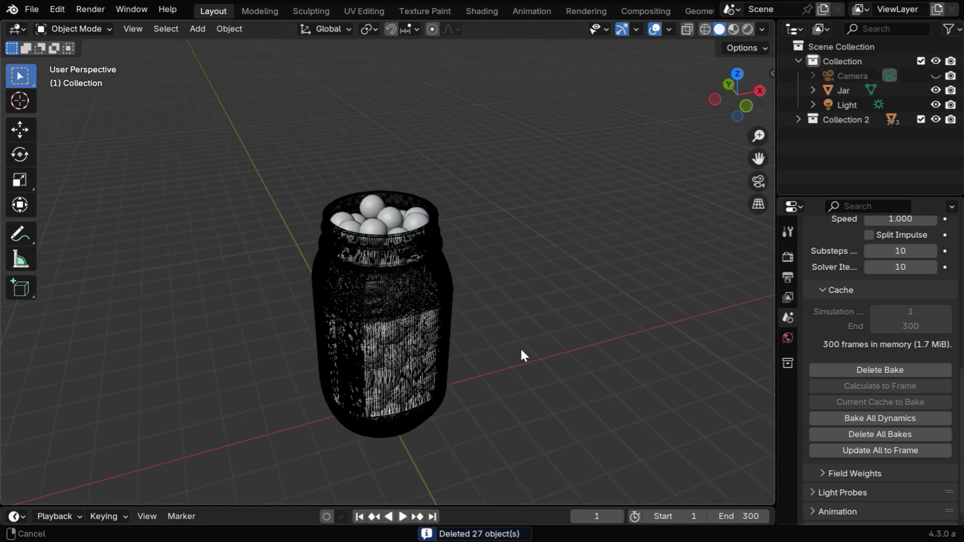
{"action": "mouse_move", "coordinate": [521, 352]}
{"action": "middle_mouse_down"}
{"action": "mouse_move", "coordinate": [526, 359]}
{"action": "mouse_move", "coordinate": [484, 348]}
{"action": "mouse_move", "coordinate": [538, 347]}
{"action": "middle_mouse_up"}
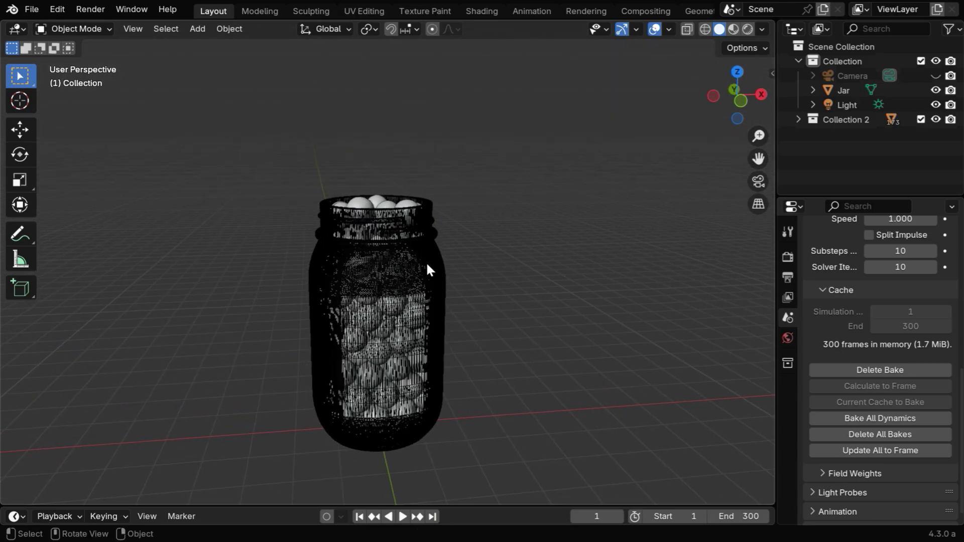
{"action": "left_click_drag", "start_coordinate": [239, 150], "coordinate": [558, 457]}
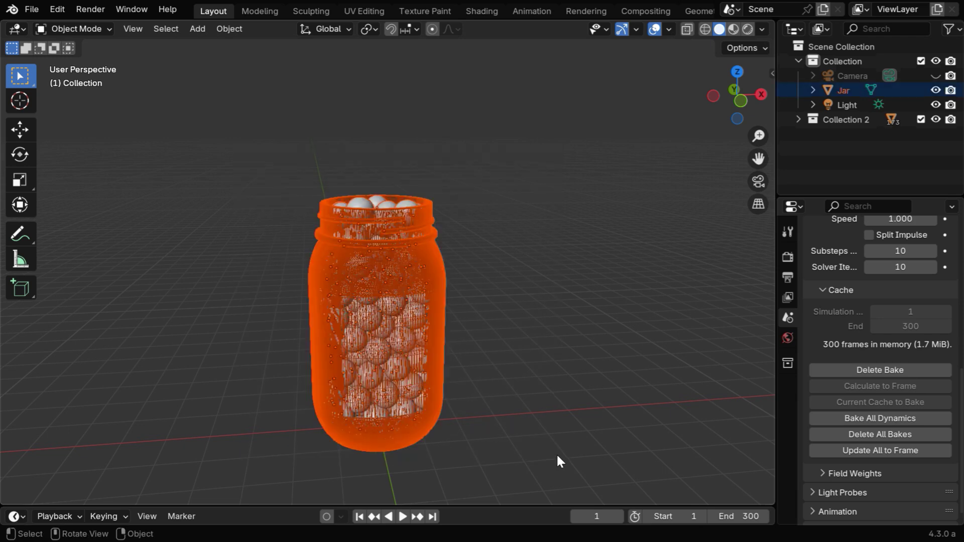
{"action": "left_click", "coordinate": [440, 275], "text": "shift"}
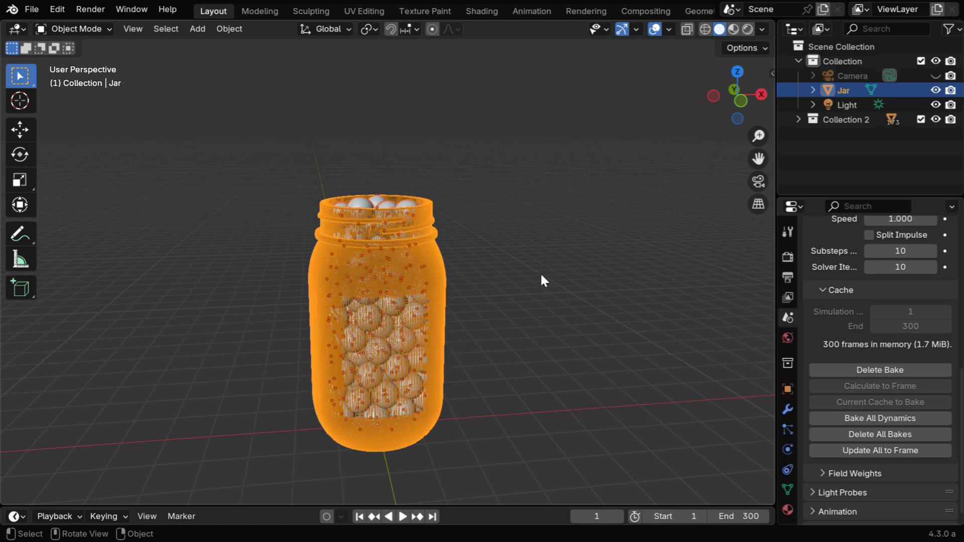
{"action": "key", "text": "ctrl+p"}
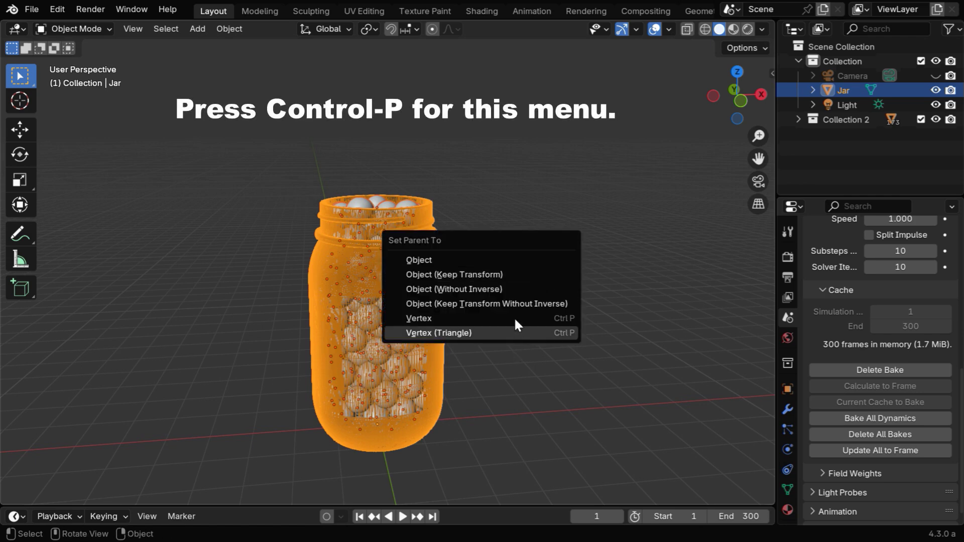
{"action": "left_click", "coordinate": [525, 280]}
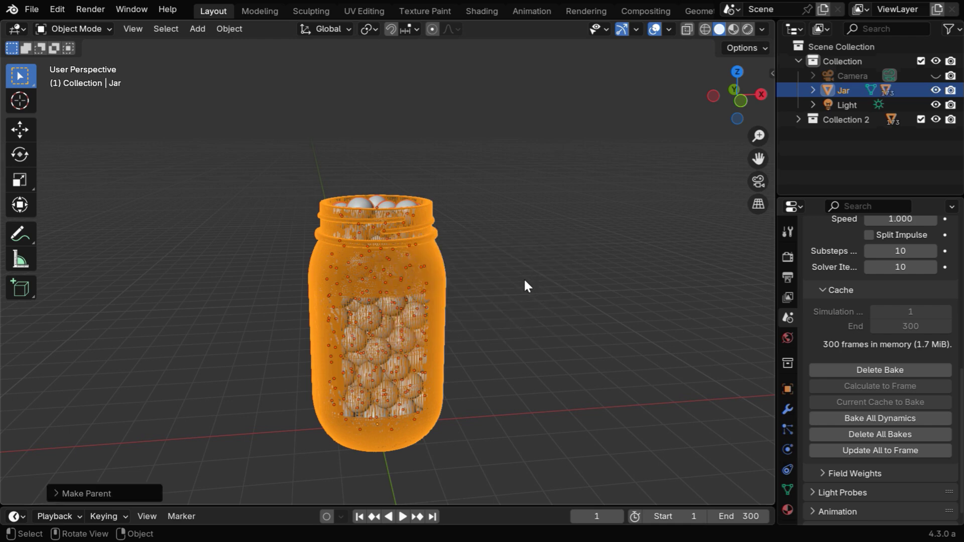
- Move the Jar a short distance to test that the parented spheres follow it
{"action": "scroll", "coordinate": [460, 278], "scroll_direction": "up", "scroll_amount": 3}
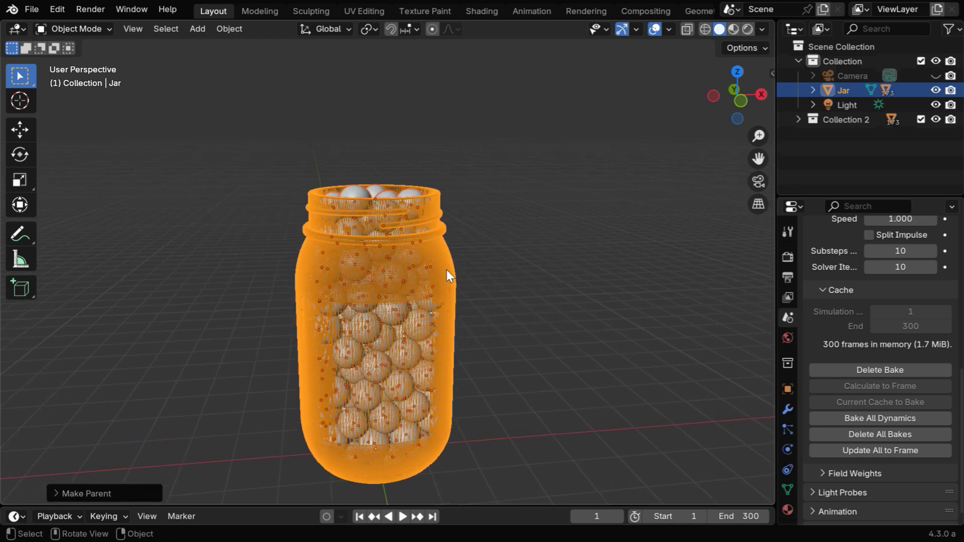
{"action": "key", "text": "g"}
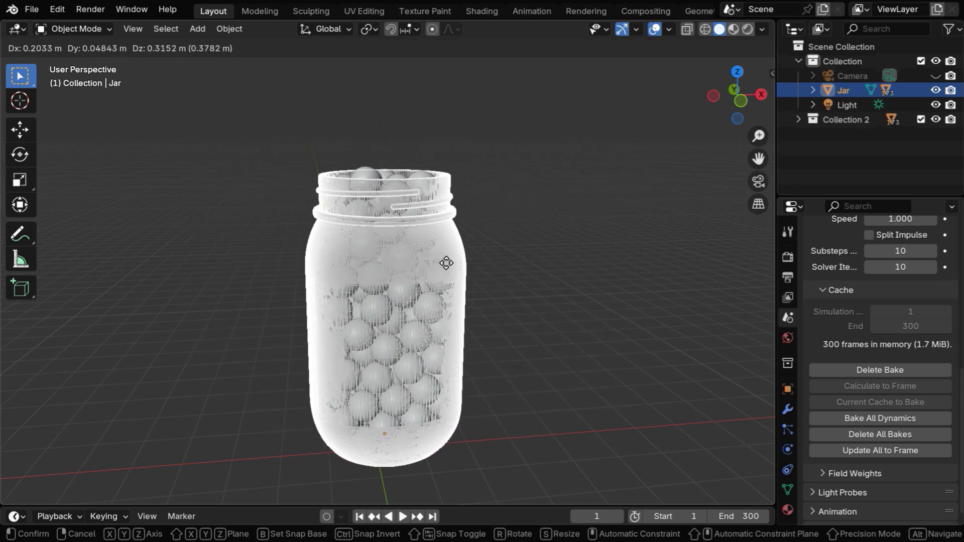
{"action": "left_click", "coordinate": [446, 264]}
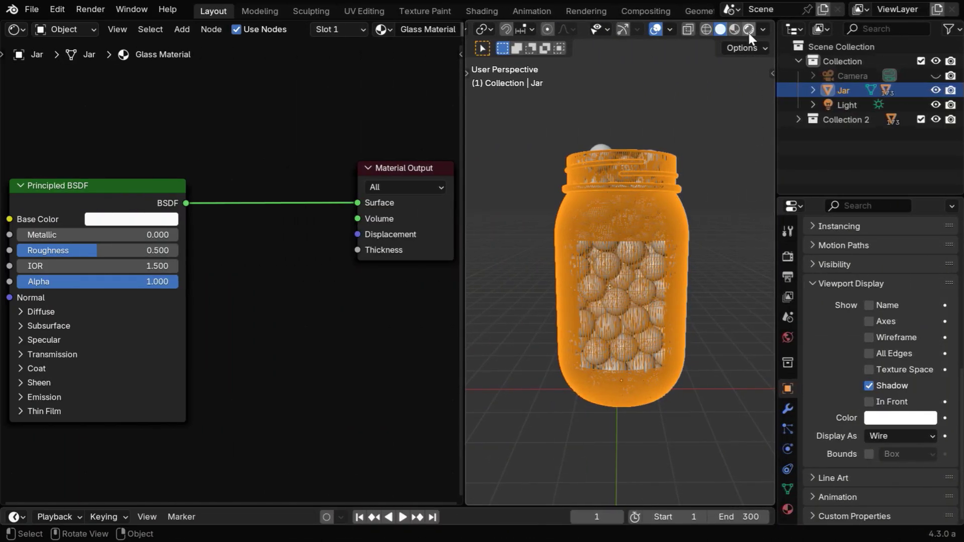
- Switch the viewport to rendered shading and set the Jar's viewport display to Textured
{"action": "left_click", "coordinate": [748, 29]}
{"action": "left_click", "coordinate": [895, 436]}
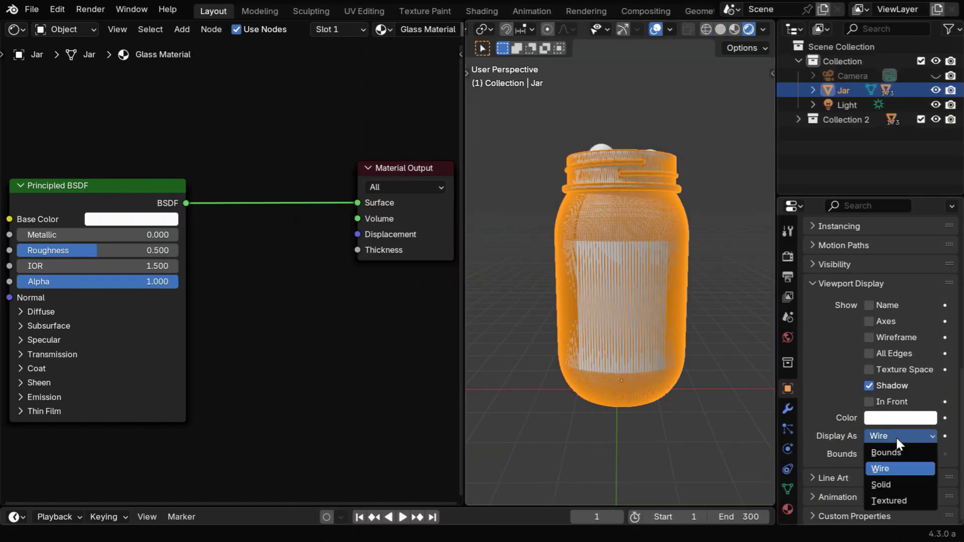
{"action": "left_click", "coordinate": [894, 500]}
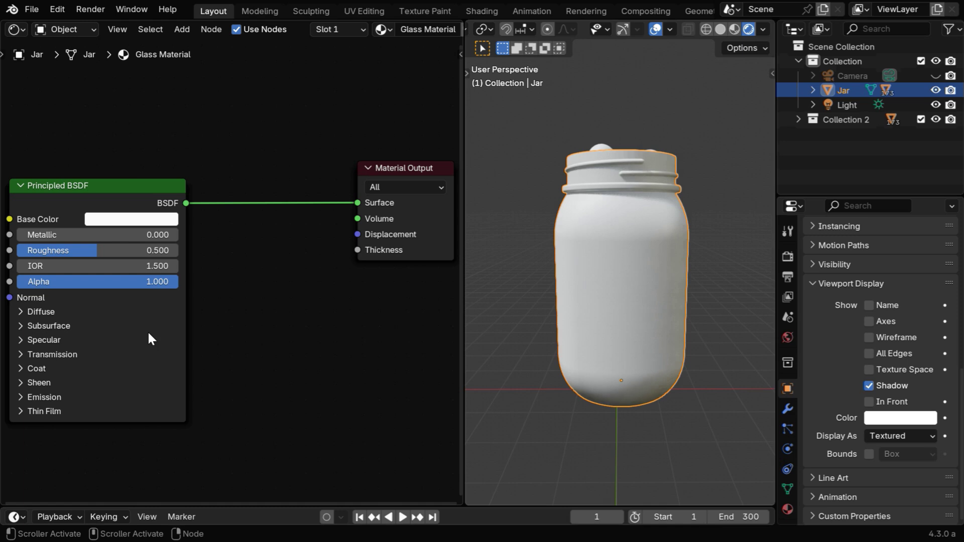
- Set the Glass Material's roughness to 0 and its transmission weight to 1
{"action": "double_click", "coordinate": [110, 251]}
{"action": "type", "text": "0"}
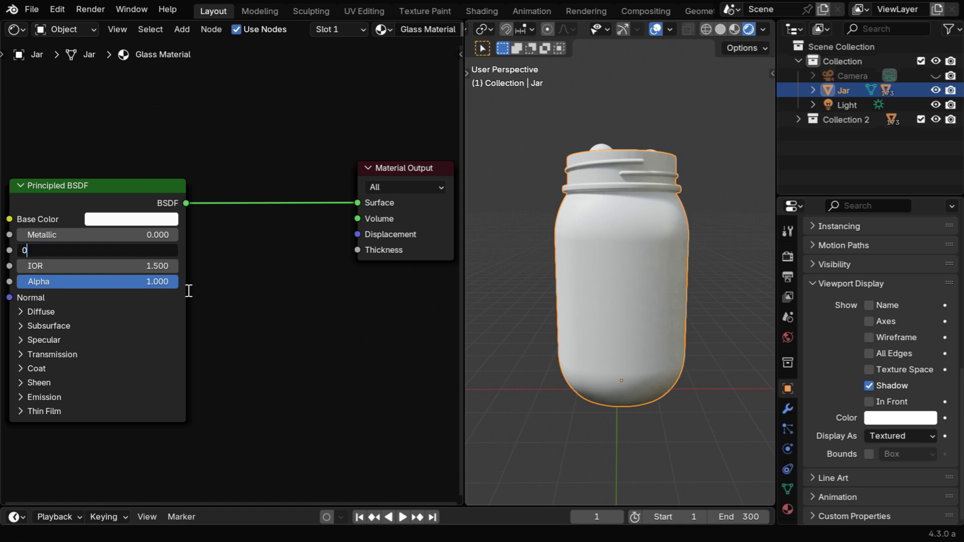
{"action": "key", "text": "Return"}
{"action": "left_click", "coordinate": [31, 356]}
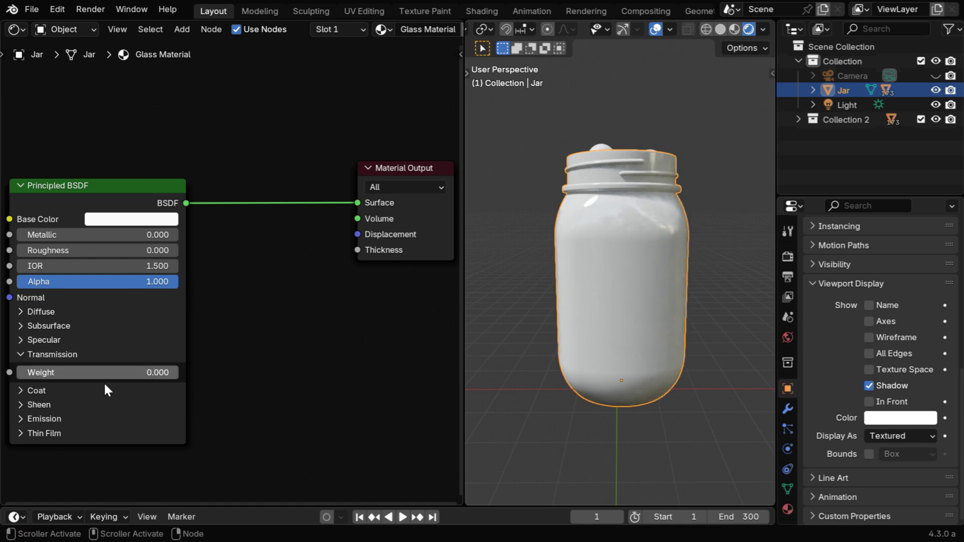
{"action": "double_click", "coordinate": [143, 372]}
{"action": "type", "text": "1"}
{"action": "key", "text": "Return"}
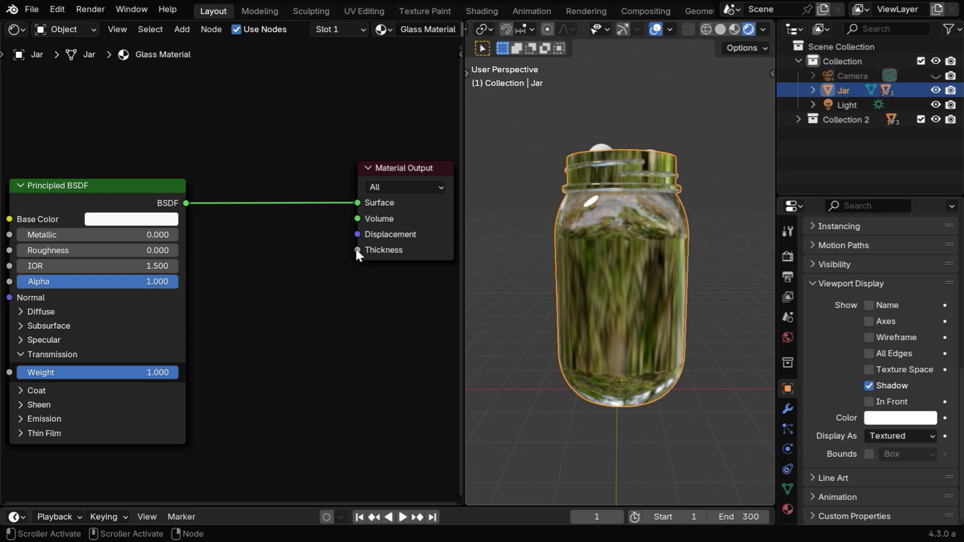
- Add a Value node of 0 feeding the Thickness input of the Glass Material's output
{"action": "left_click_drag", "start_coordinate": [357, 250], "coordinate": [302, 248]}
{"action": "type", "text": "v"}
{"action": "key", "text": "Return"}
{"action": "left_click", "coordinate": [303, 250]}
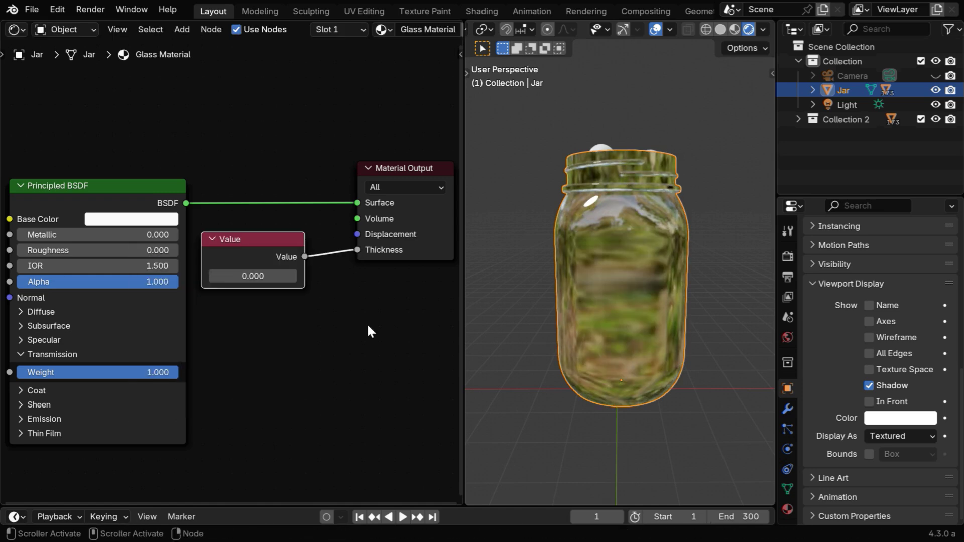
- Enable raytraced transmission for the Glass Material and set its thickness mode to Slab
{"action": "left_click", "coordinate": [789, 511]}
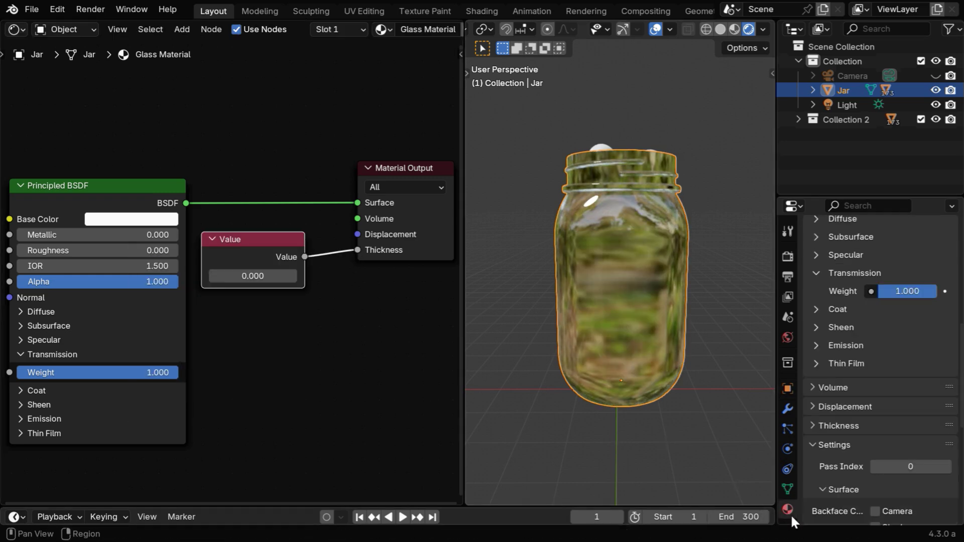
{"action": "scroll", "coordinate": [898, 435], "scroll_direction": "down", "scroll_amount": 8}
{"action": "scroll", "coordinate": [898, 435], "scroll_direction": "down", "scroll_amount": 3}
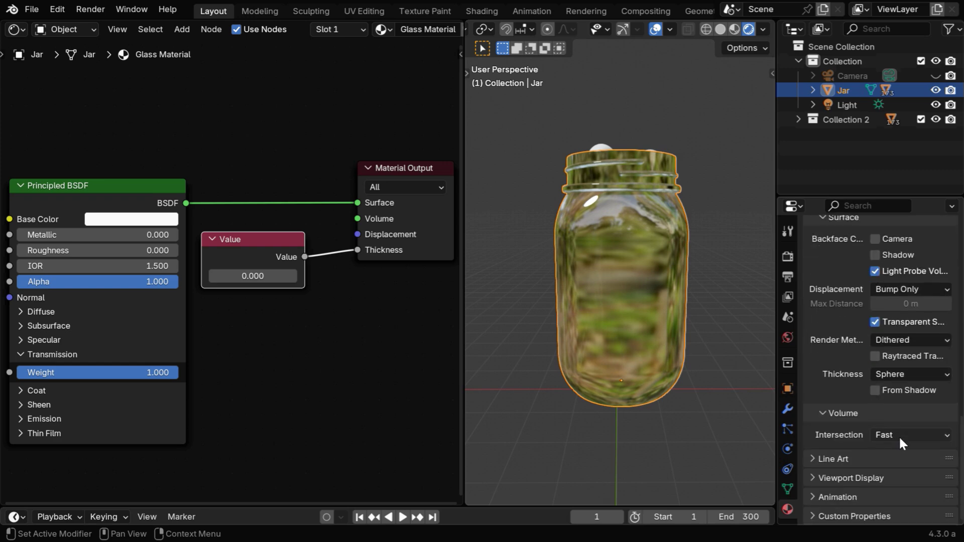
{"action": "left_click", "coordinate": [875, 355]}
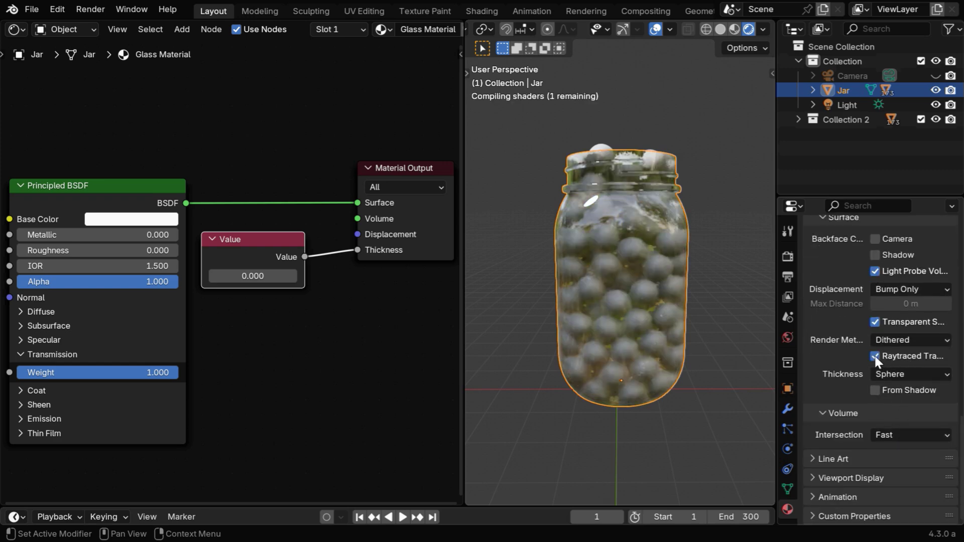
{"action": "left_click", "coordinate": [899, 373]}
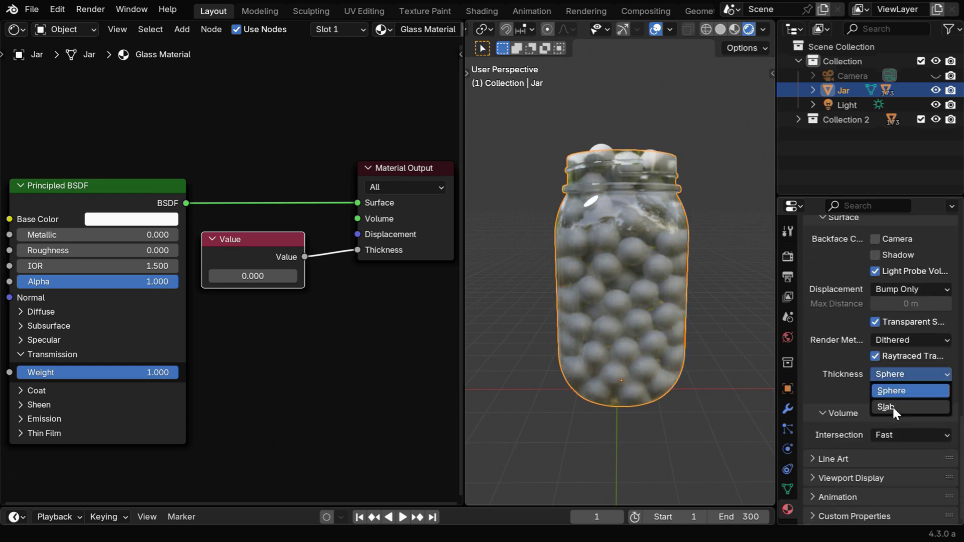
{"action": "left_click", "coordinate": [893, 405]}
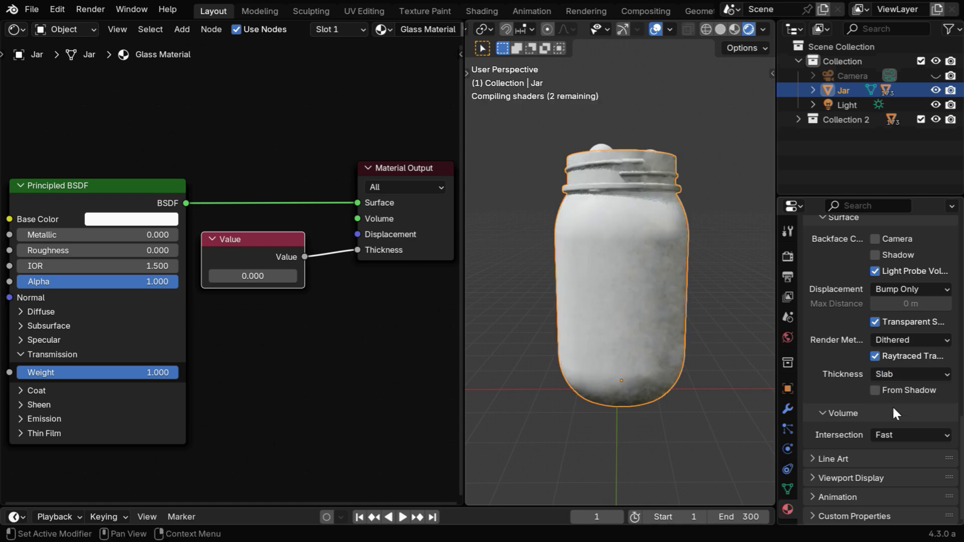
- Create a new material on the sphere at the jar's mouth and make its base color red
{"action": "left_click", "coordinate": [604, 149]}
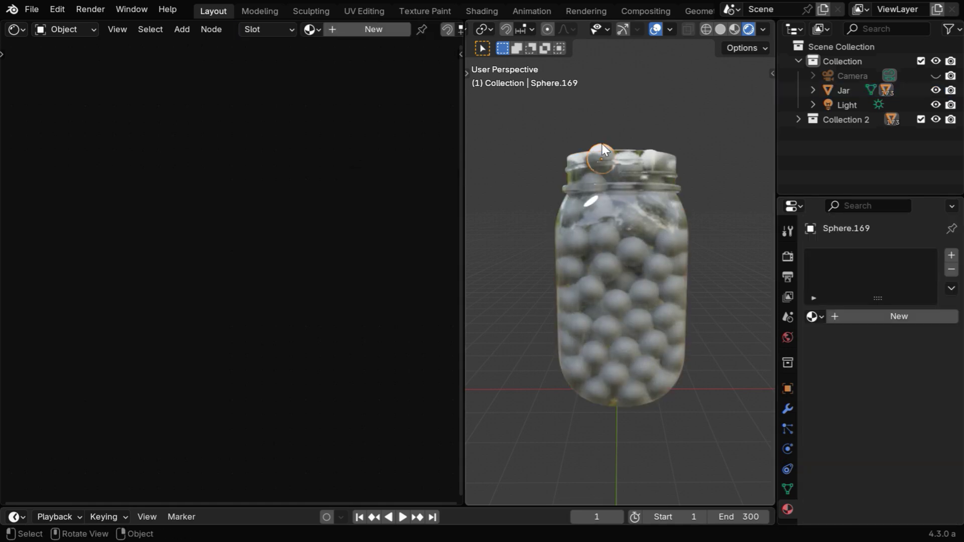
{"action": "left_click", "coordinate": [366, 30]}
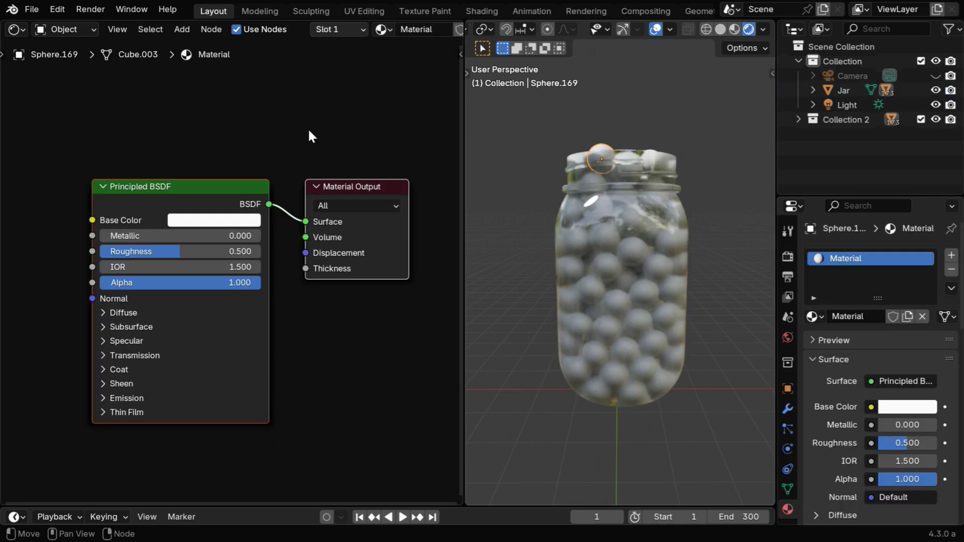
{"action": "left_click", "coordinate": [198, 222]}
{"action": "left_click", "coordinate": [237, 341]}
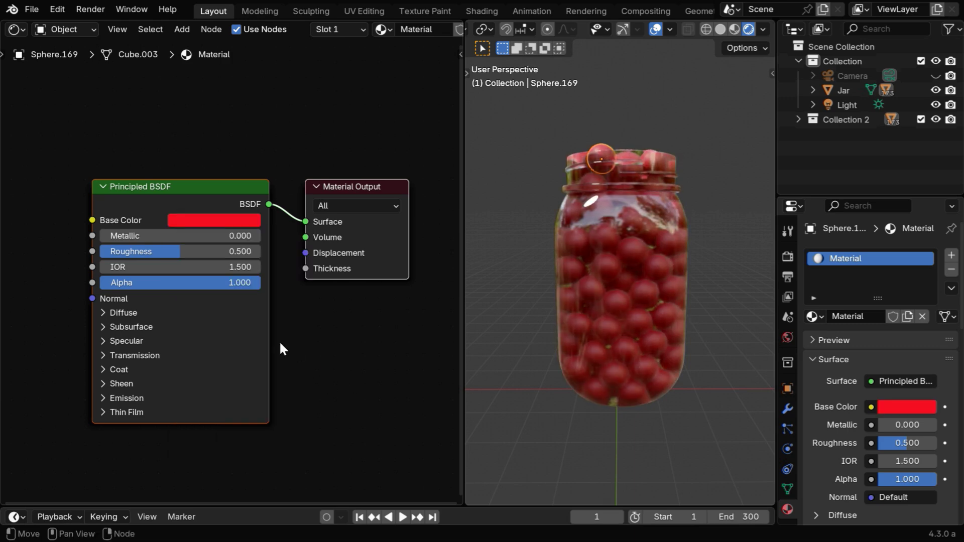
- Set the sphere material's roughness to 0.05 and its subsurface weight to 1
{"action": "left_click", "coordinate": [208, 253]}
{"action": "type", "text": ".05"}
{"action": "key", "text": "Return"}
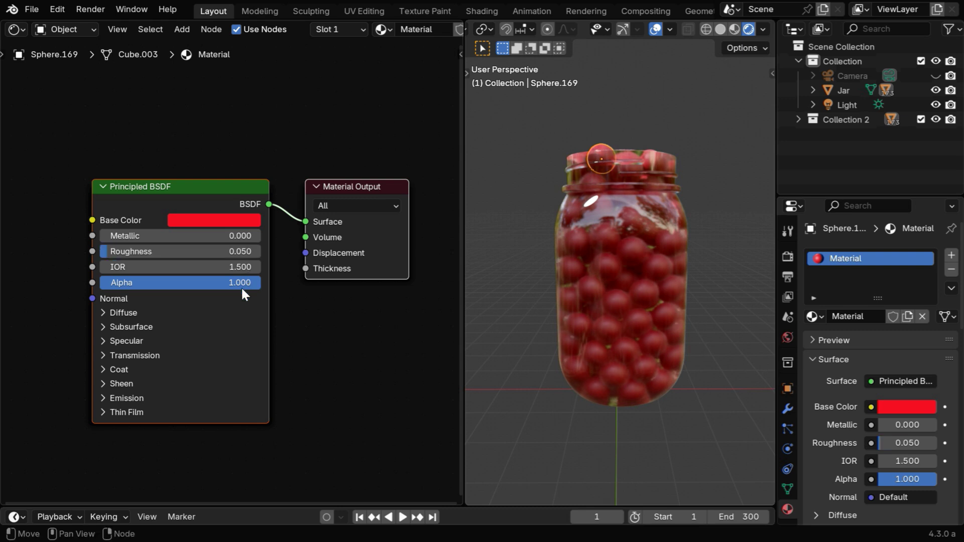
{"action": "left_click", "coordinate": [102, 326]}
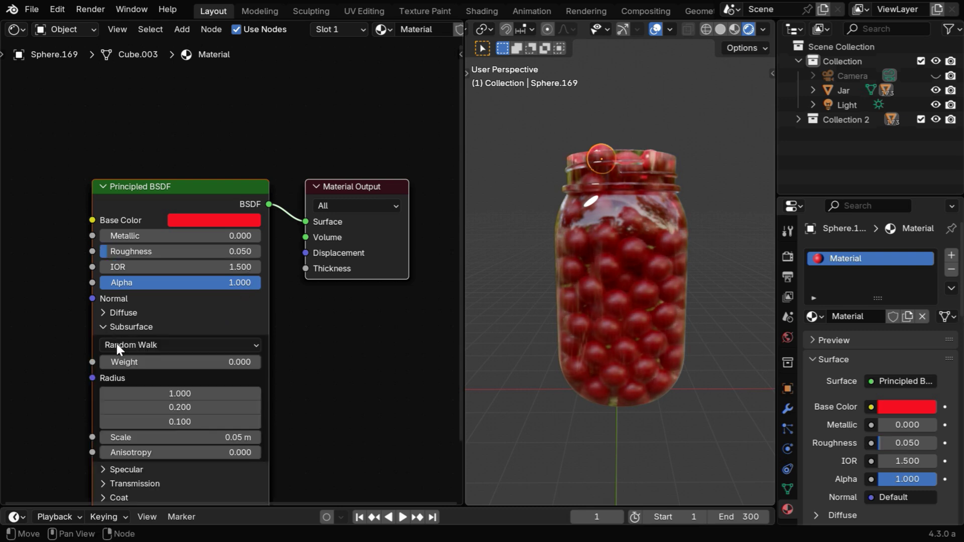
{"action": "left_click", "coordinate": [219, 363]}
{"action": "type", "text": "1"}
{"action": "key", "text": "Return"}
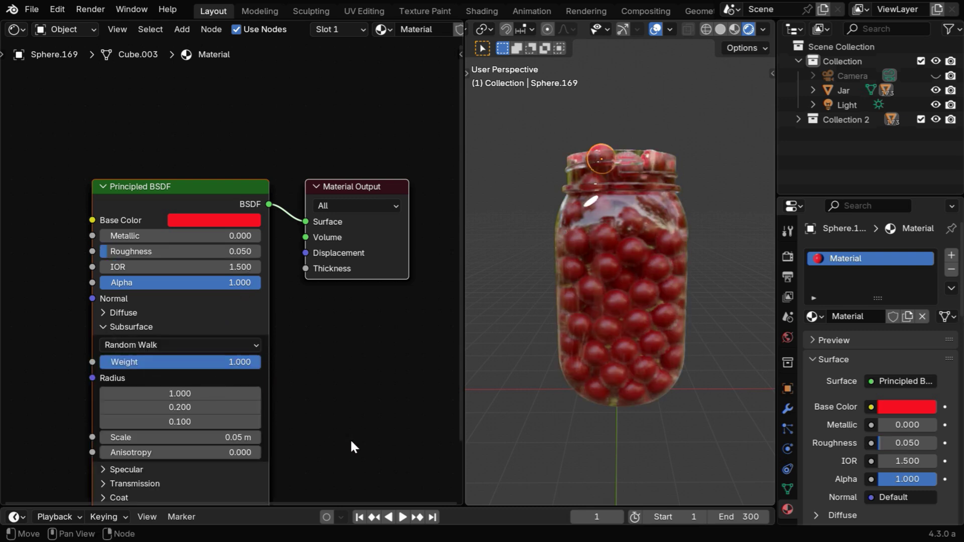
- Join the shader editor area into the 3D viewport and show the scene's render settings
{"action": "right_click", "coordinate": [460, 441]}
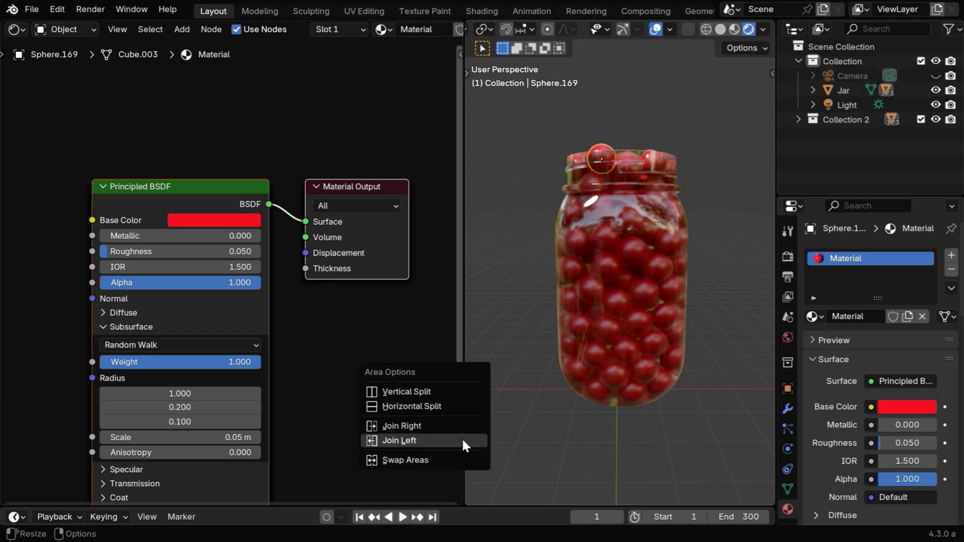
{"action": "left_click", "coordinate": [462, 439]}
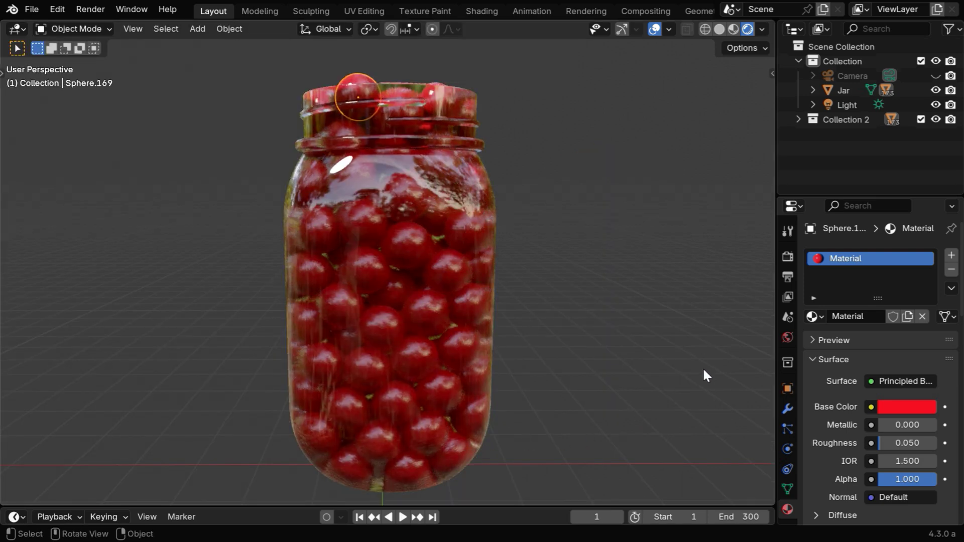
{"action": "left_click", "coordinate": [788, 256]}
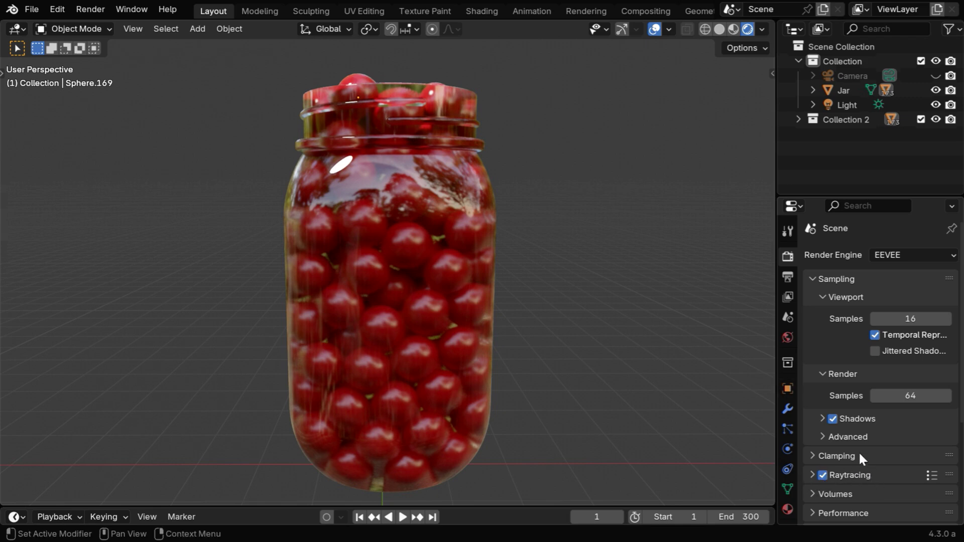
{"action": "mouse_move", "coordinate": [541, 326]}
{"action": "middle_mouse_down"}
{"action": "mouse_move", "coordinate": [475, 360]}
{"action": "mouse_move", "coordinate": [563, 351]}
{"action": "mouse_move", "coordinate": [608, 329]}
{"action": "mouse_move", "coordinate": [574, 333]}
{"action": "mouse_move", "coordinate": [549, 319]}
{"action": "mouse_move", "coordinate": [546, 330]}
{"action": "middle_mouse_up"}
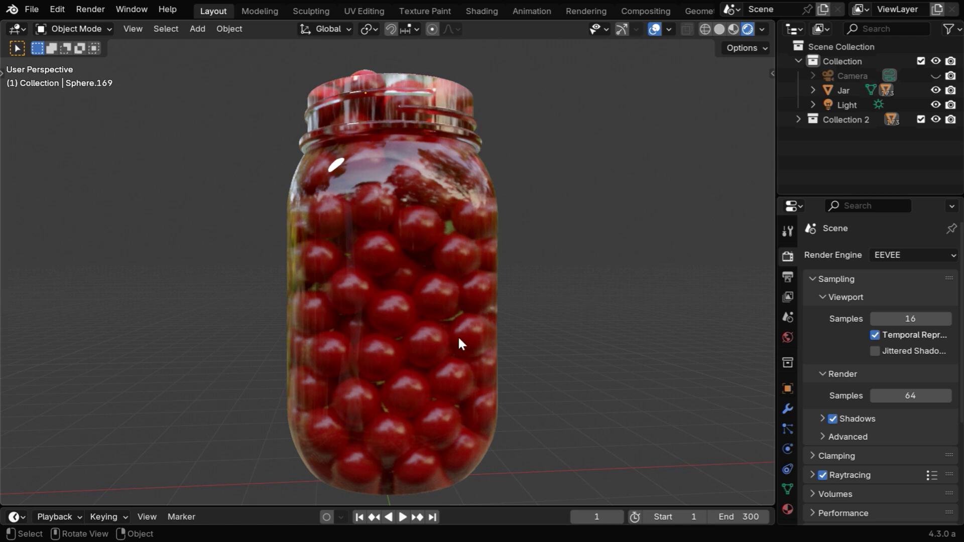
- In the shader editor, connect the Color Ramp's color to Base Color and the Bump's normal to the Principled BSDF's Normal
{"action": "left_click", "coordinate": [23, 27]}
{"action": "left_click", "coordinate": [65, 161]}
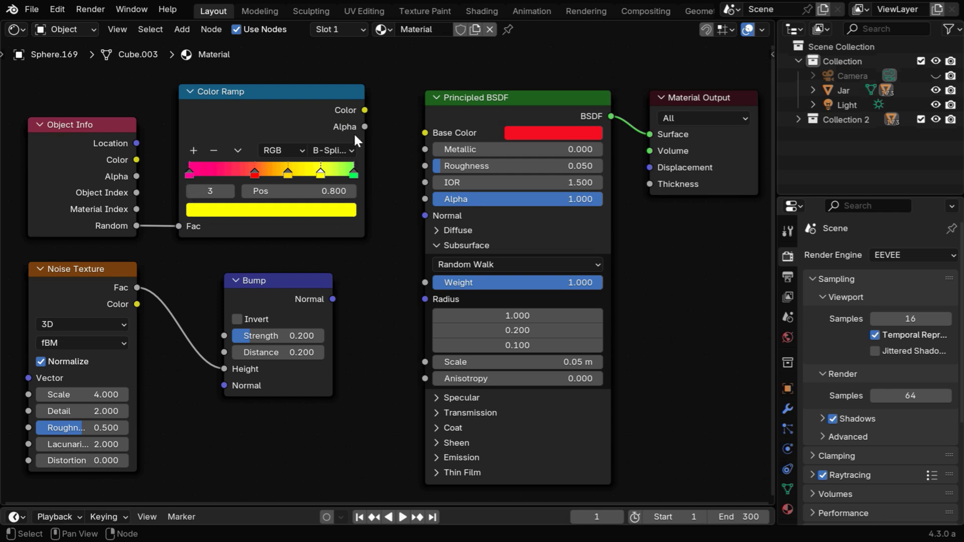
{"action": "left_click_drag", "start_coordinate": [365, 111], "coordinate": [423, 134]}
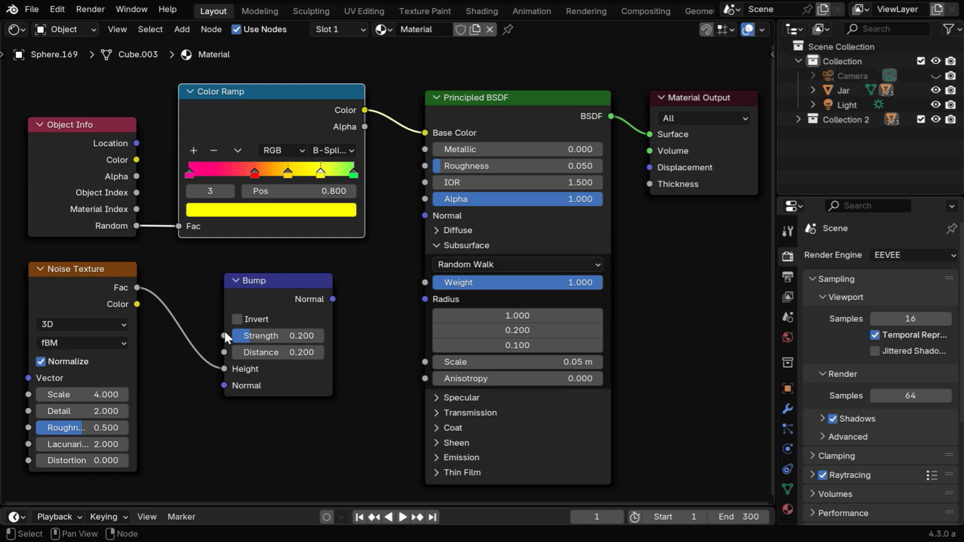
{"action": "left_click_drag", "start_coordinate": [333, 299], "coordinate": [424, 216]}
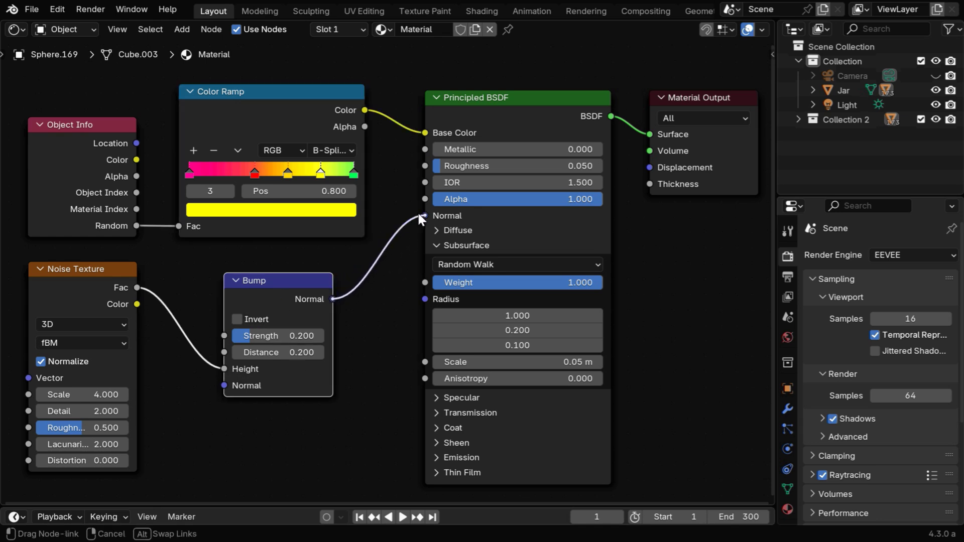
- Return the area to the 3D viewport and inspect the jar of multicolored spheres from another angle
{"action": "left_click", "coordinate": [22, 28]}
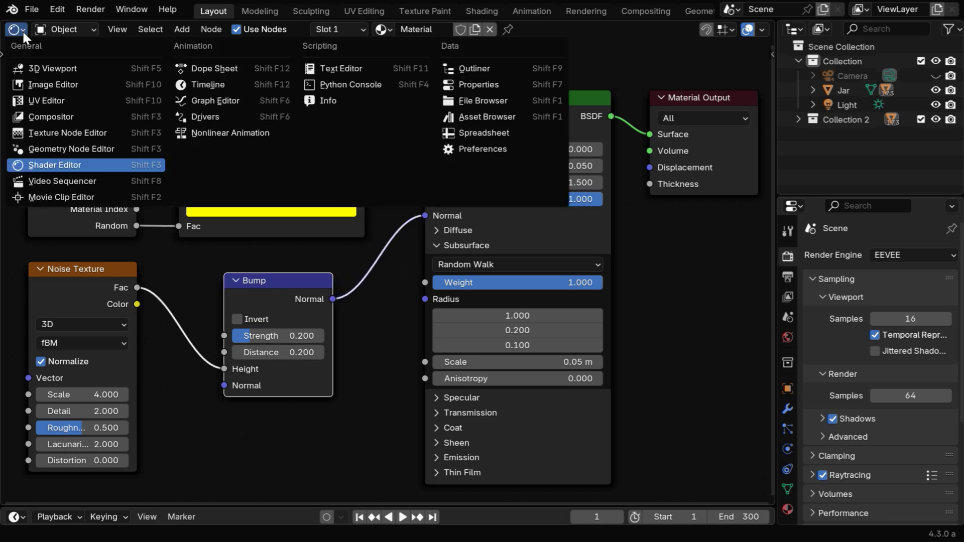
{"action": "left_click", "coordinate": [37, 66]}
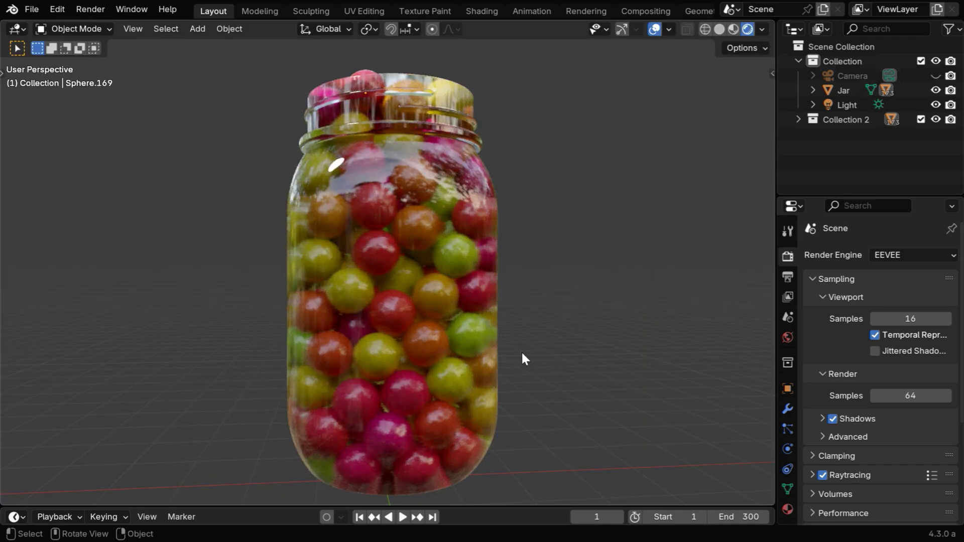
{"action": "middle_click_drag", "start_coordinate": [522, 350], "coordinate": [595, 330]}
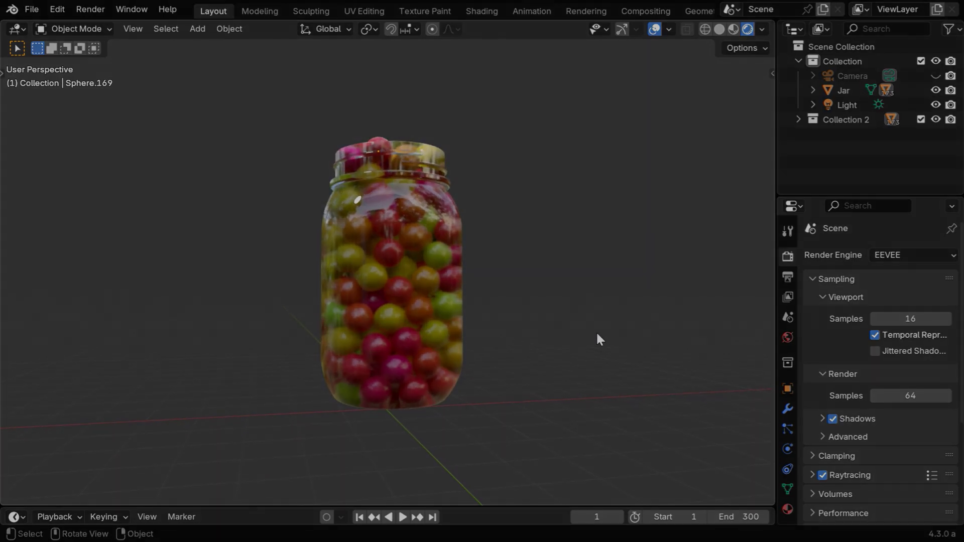